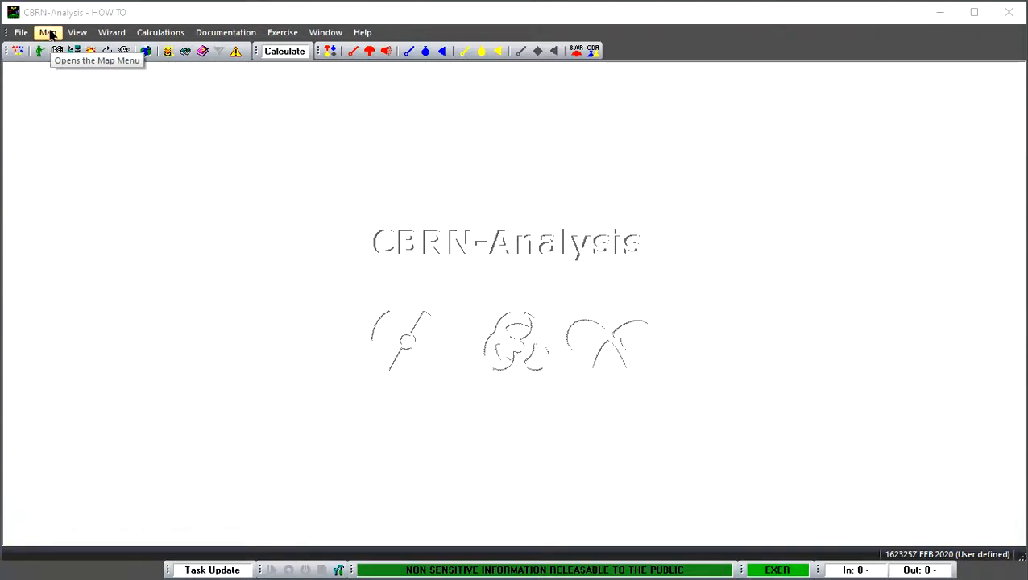
# - Open the map workspace chooser and browse to C:\Users\Public\Bruhn NewTech\CBRN-Analysis\Mapdata\Map WorkSpaces to examine where workspaces are stored
pyautogui.click(48, 34)
pyautogui.click(76, 49)
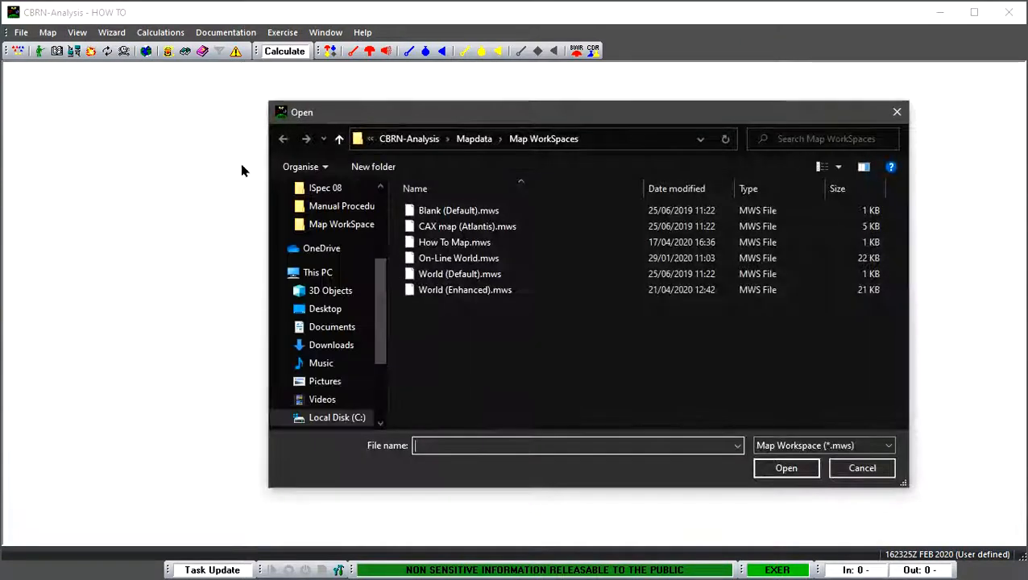
pyautogui.moveTo(456, 112); pyautogui.dragTo(441, 99)
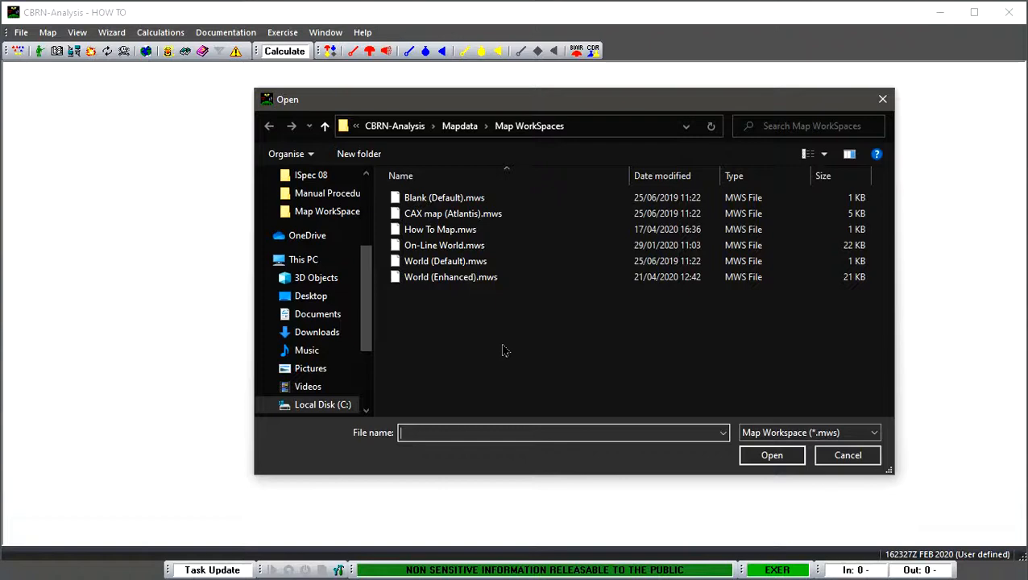
pyautogui.click(328, 409)
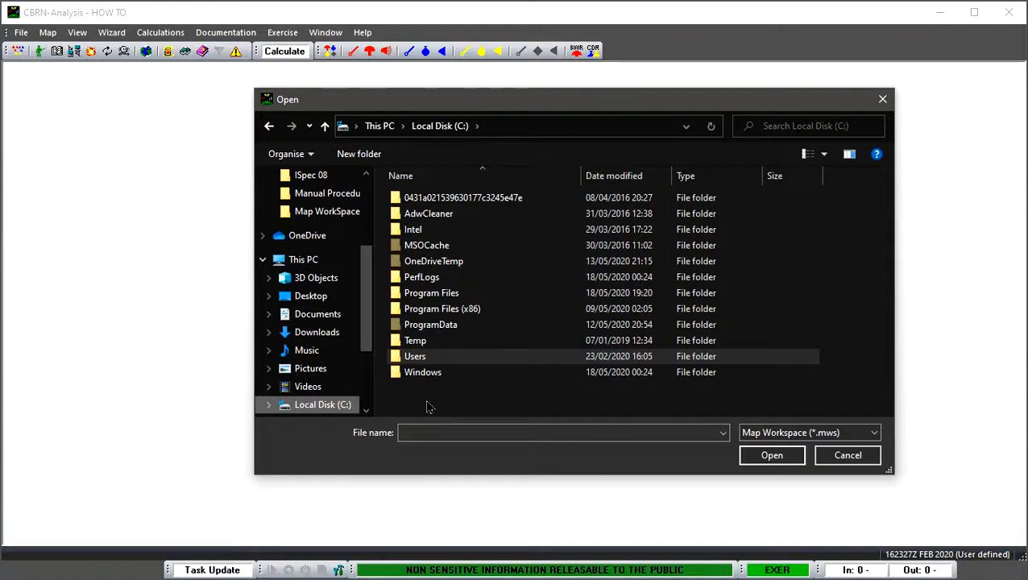
pyautogui.doubleClick(417, 359)
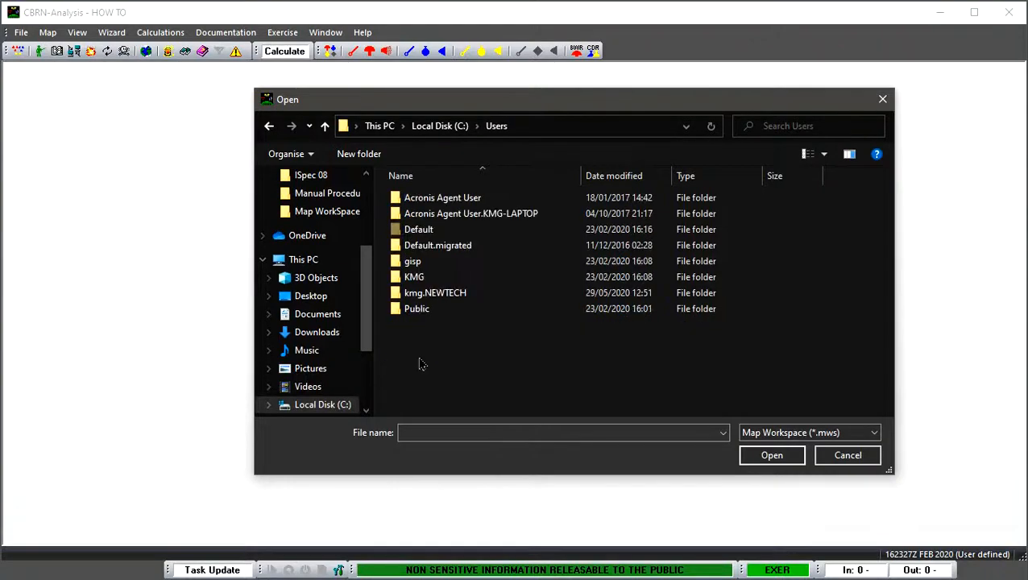
pyautogui.doubleClick(425, 314)
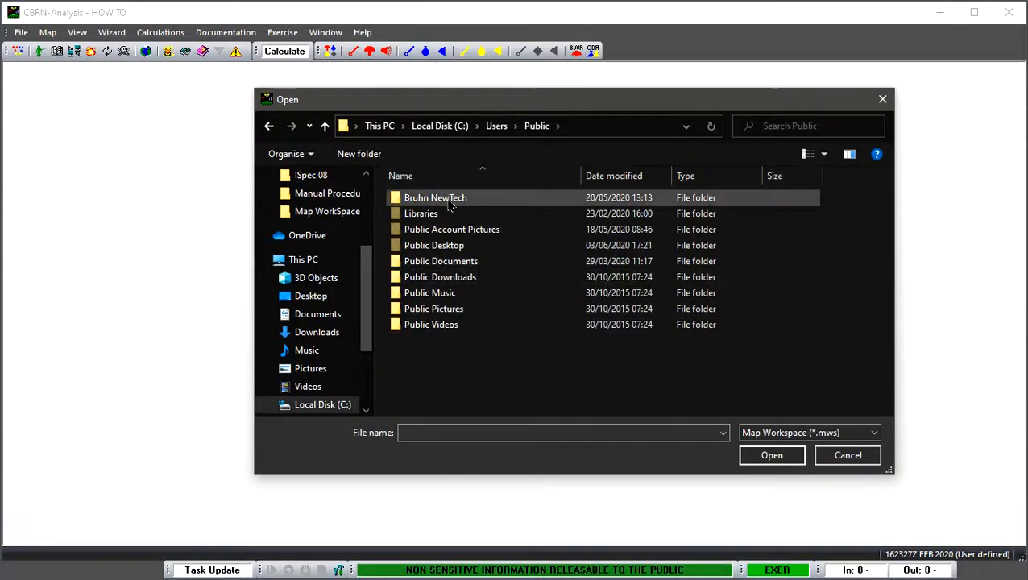
pyautogui.doubleClick(449, 204)
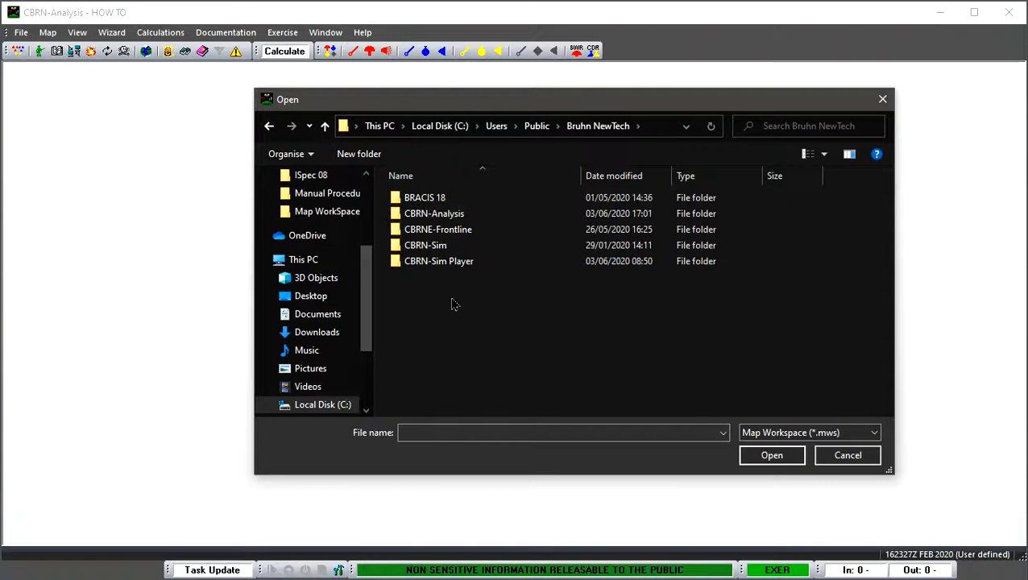
pyautogui.doubleClick(456, 215)
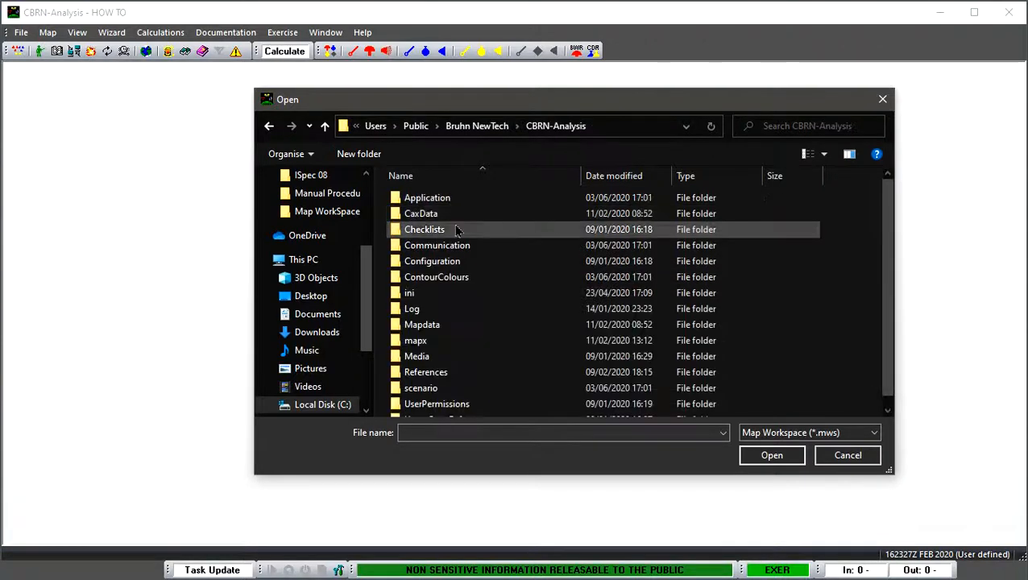
pyautogui.doubleClick(440, 326)
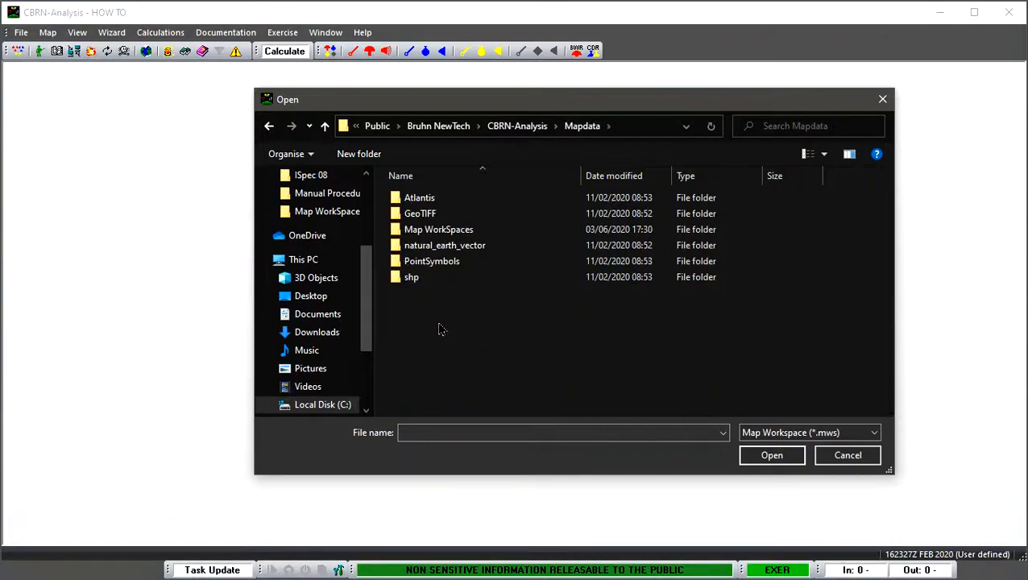
pyautogui.doubleClick(448, 232)
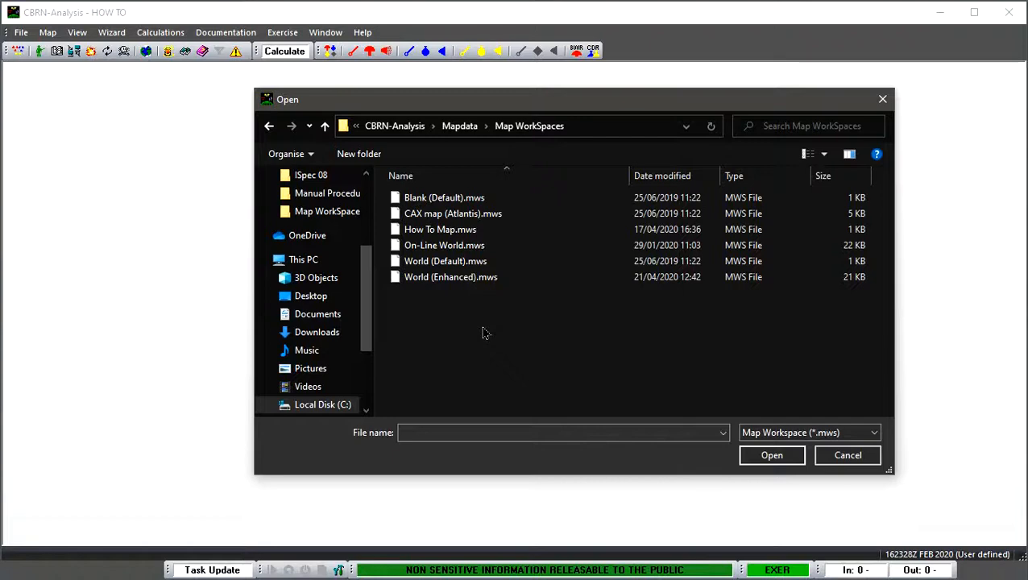
# - Examine the desktop's Maps Belgium folder and its ASRP subfolder in the map workspace chooser, and close the chooser without opening anything
pyautogui.click(318, 296)
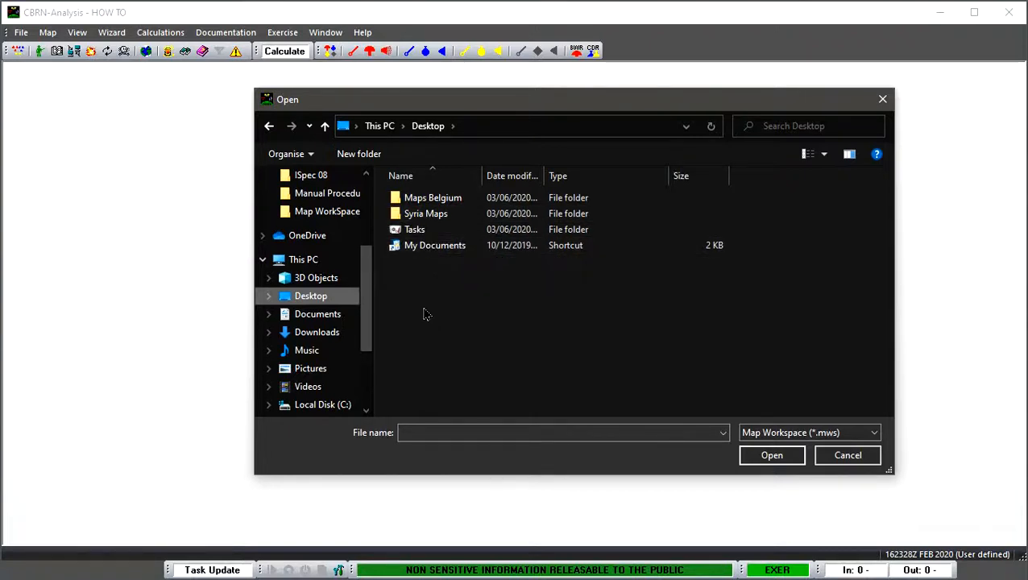
pyautogui.doubleClick(451, 201)
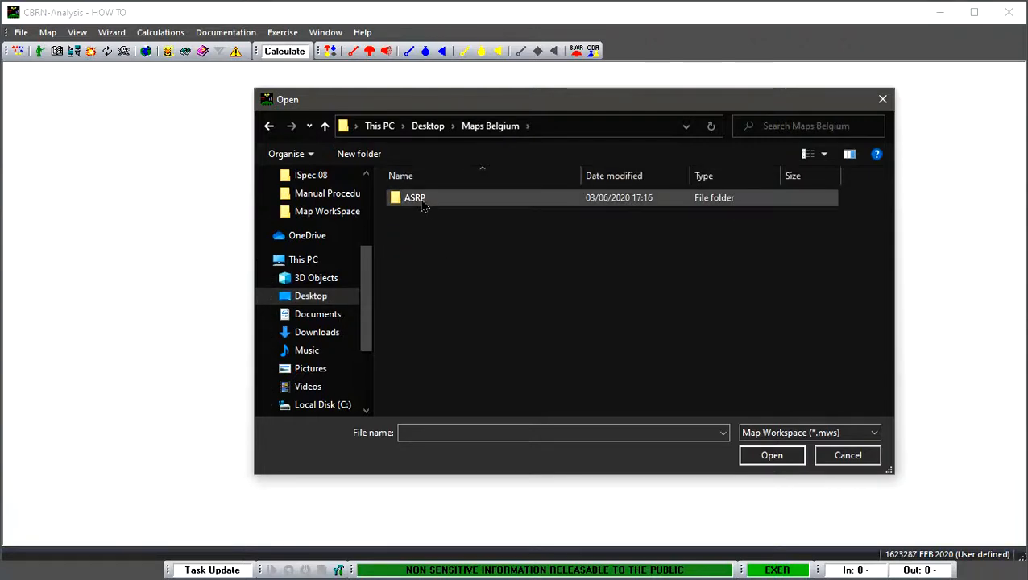
pyautogui.click(419, 206)
pyautogui.doubleClick(419, 201)
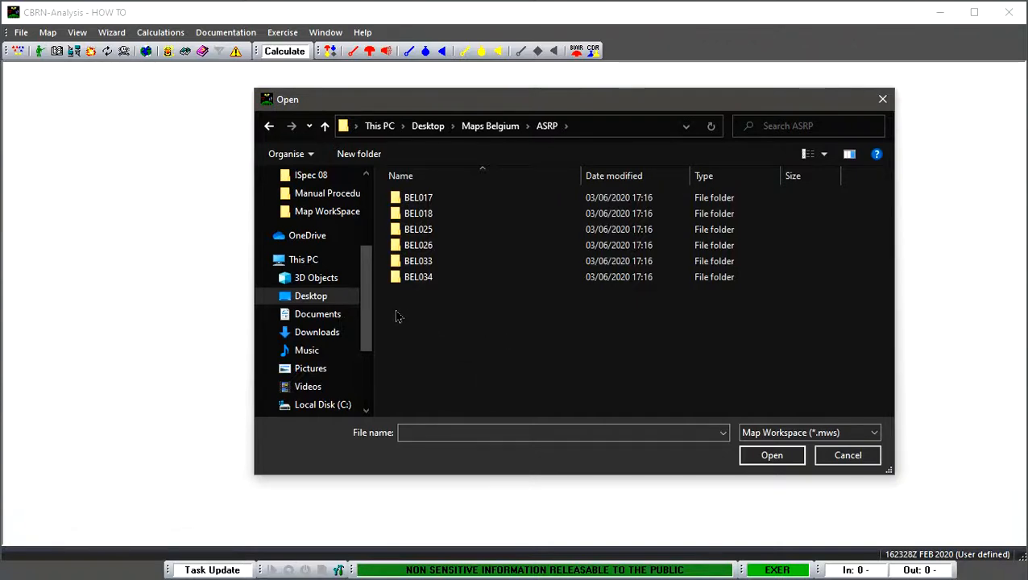
pyautogui.click(322, 298)
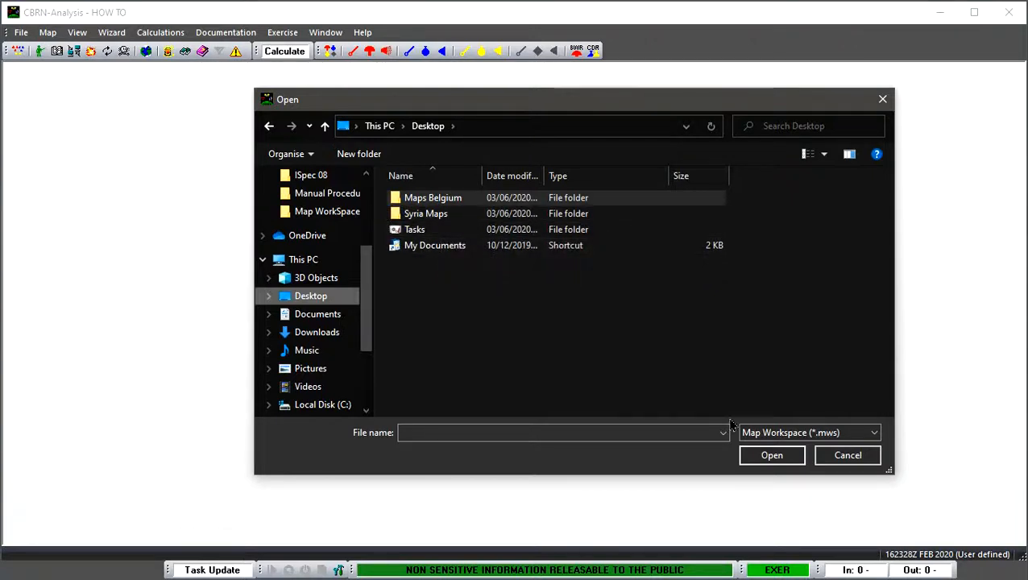
pyautogui.click(844, 460)
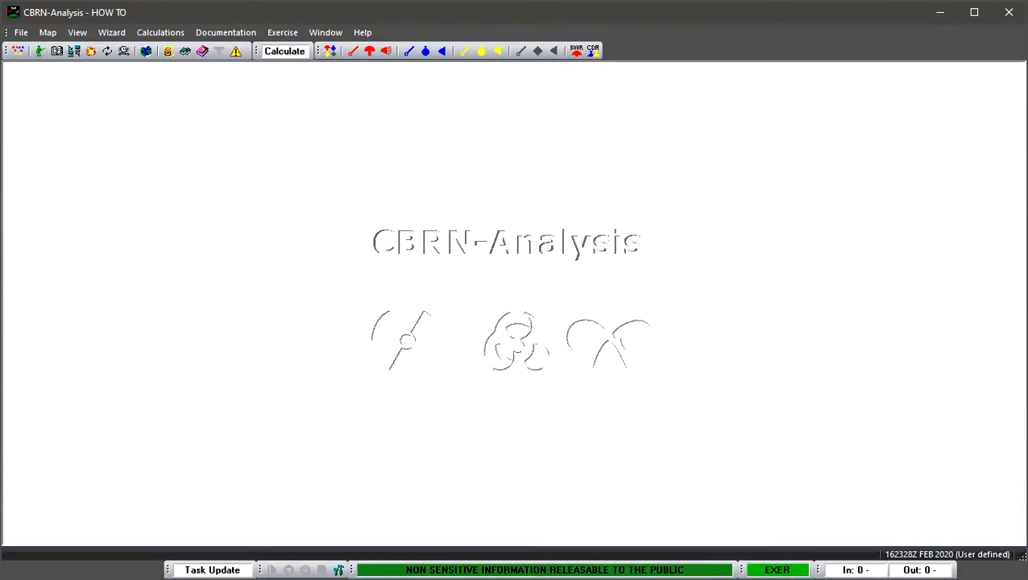
# - Switch to File Explorer and examine the Maps Belgium folder on the desktop and its ASRP subfolder, returning to the desktop folder
pyautogui.hotkey('alt', 'Tab')
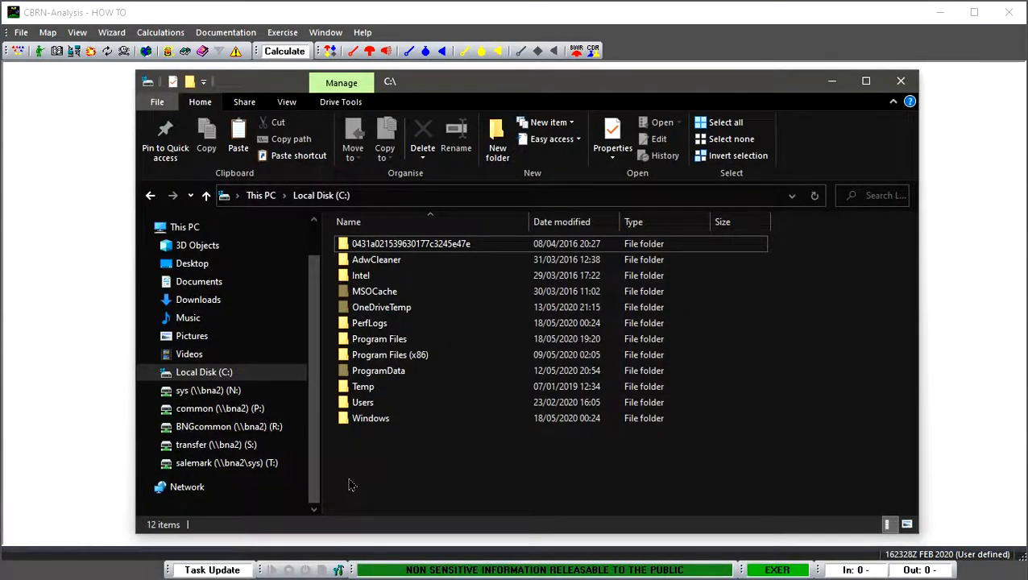
pyautogui.click(201, 265)
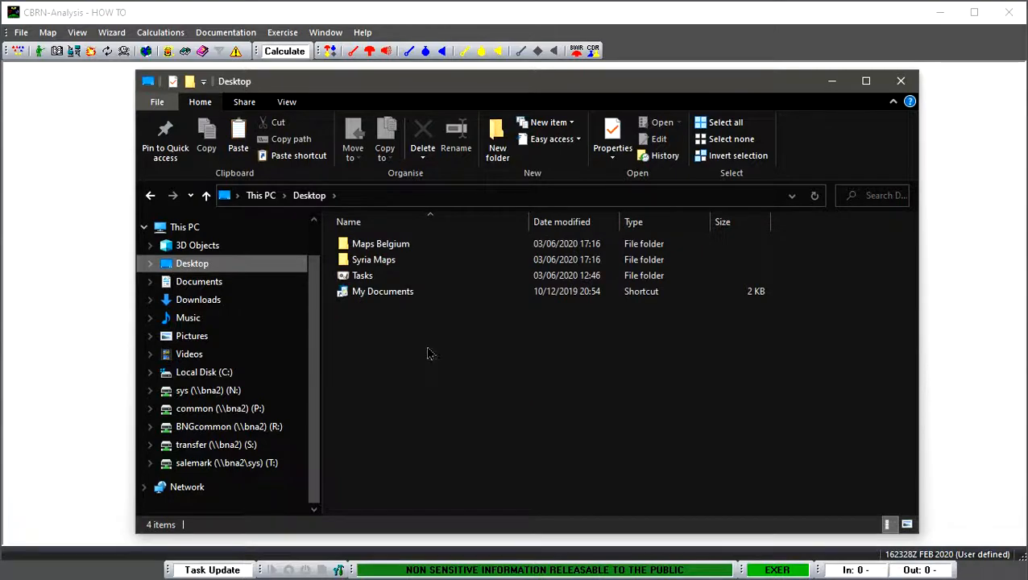
pyautogui.doubleClick(392, 251)
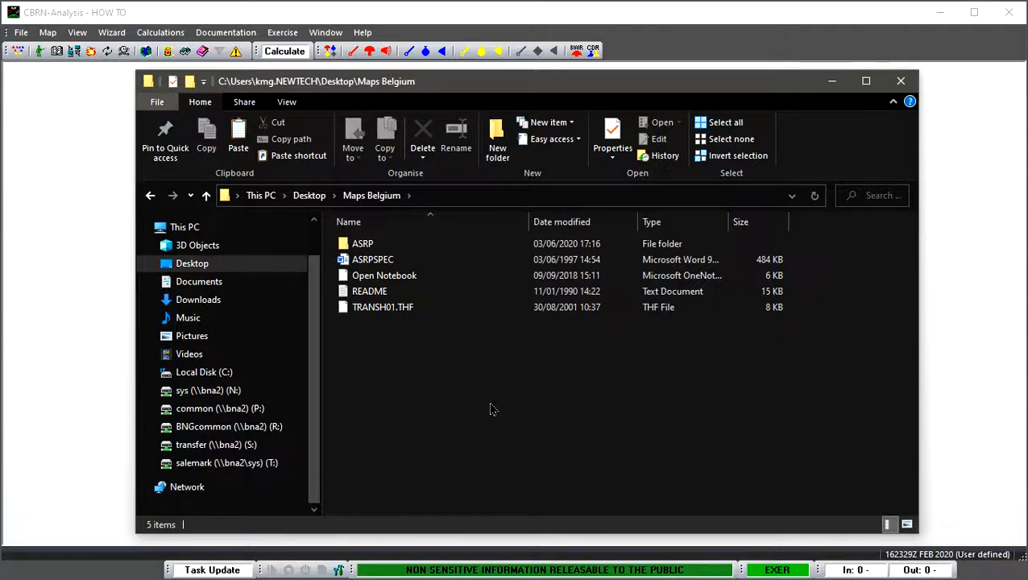
pyautogui.doubleClick(363, 250)
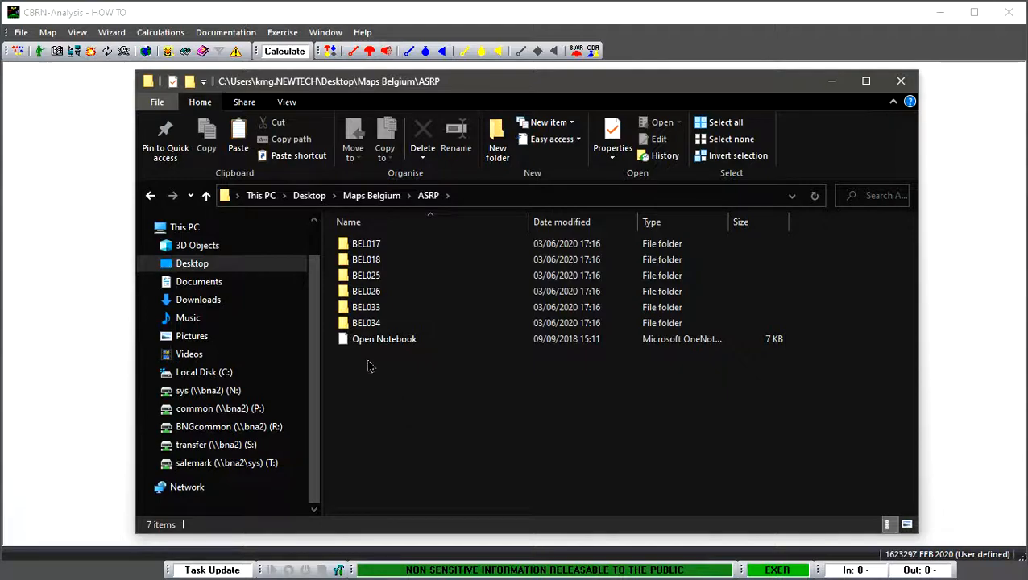
pyautogui.click(207, 195)
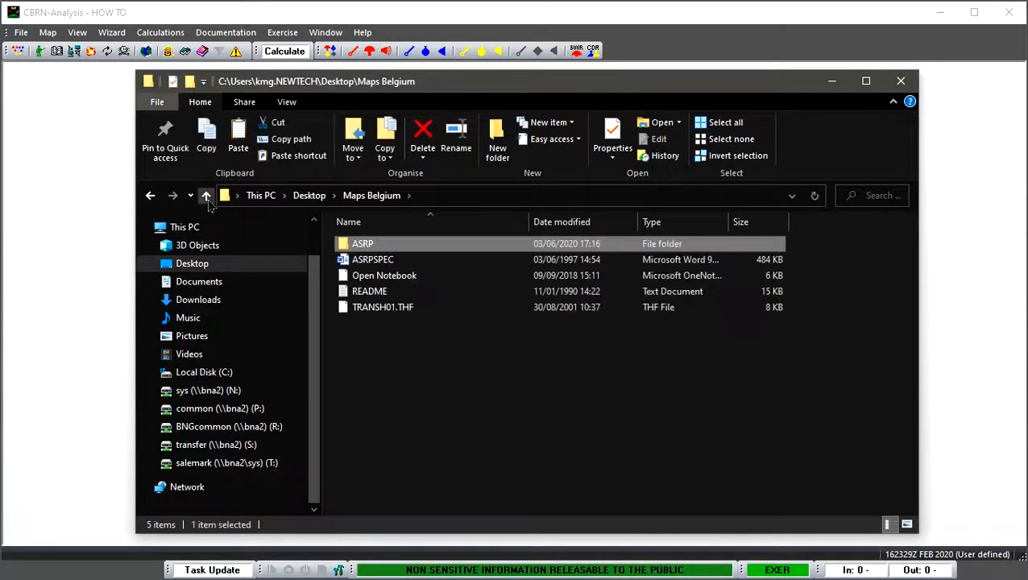
pyautogui.click(206, 196)
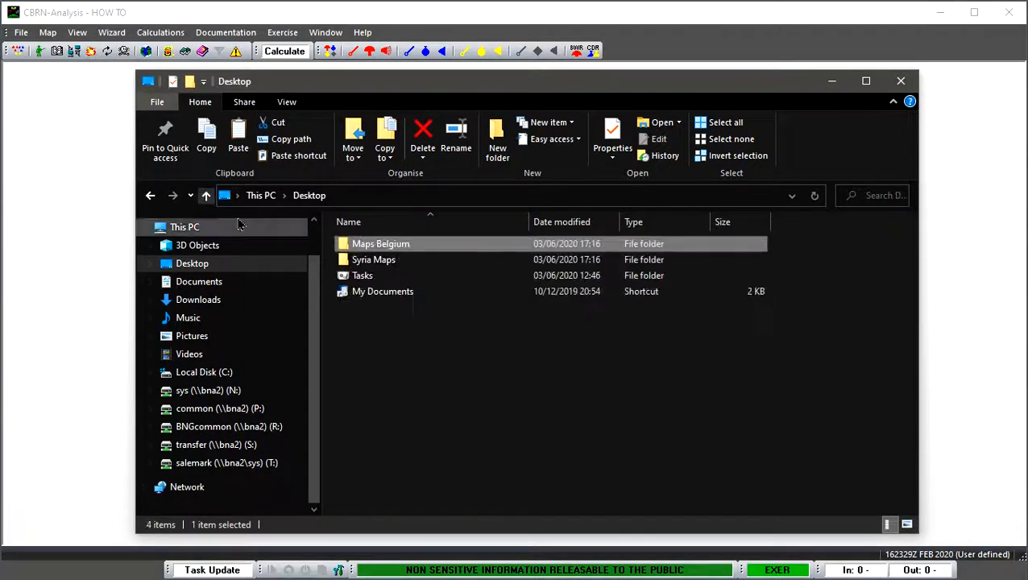
# - Examine the map files in the Syria Maps folder on the desktop and close File Explorer
pyautogui.doubleClick(386, 268)
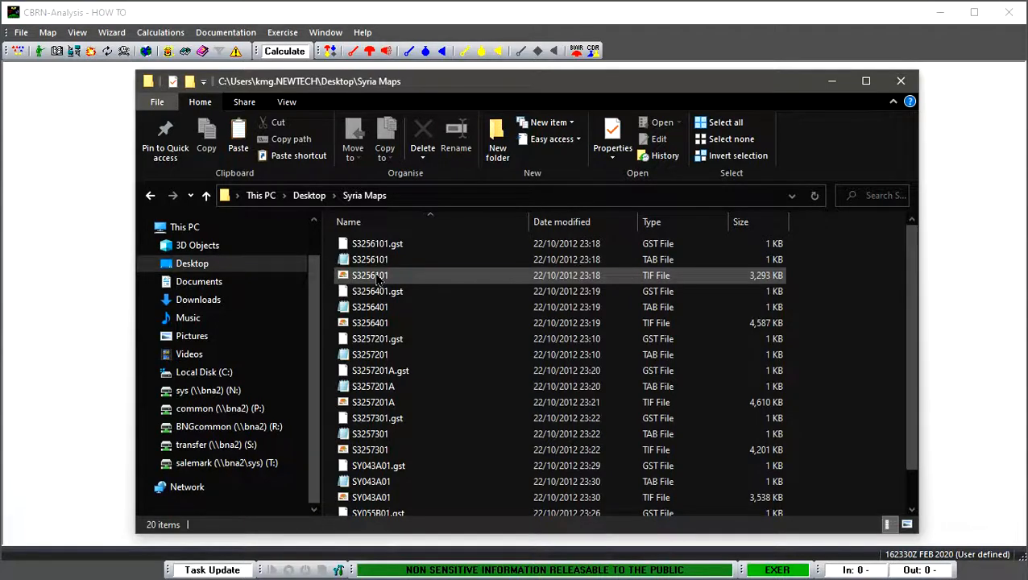
pyautogui.moveTo(378, 277)
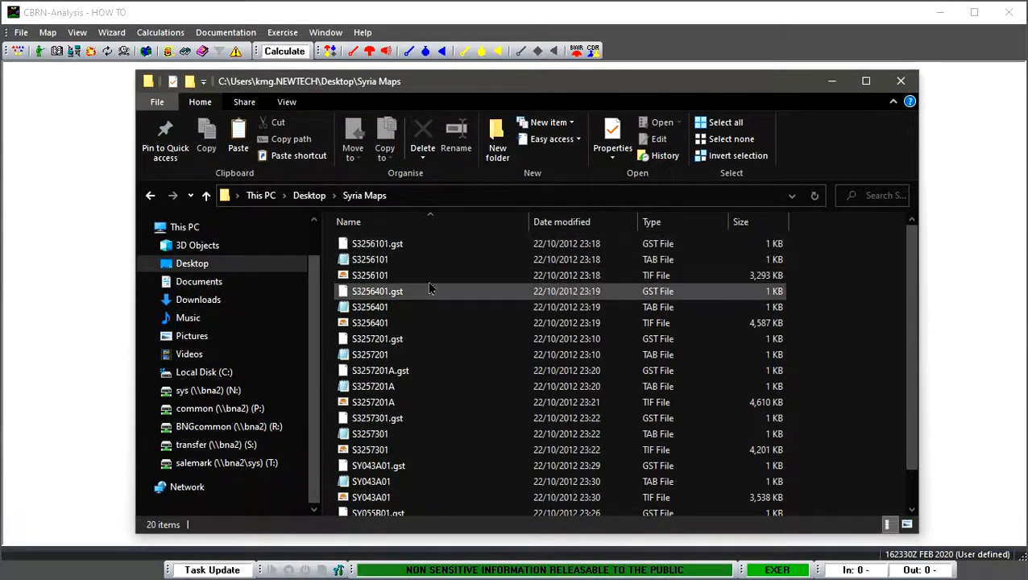
pyautogui.moveTo(418, 303)
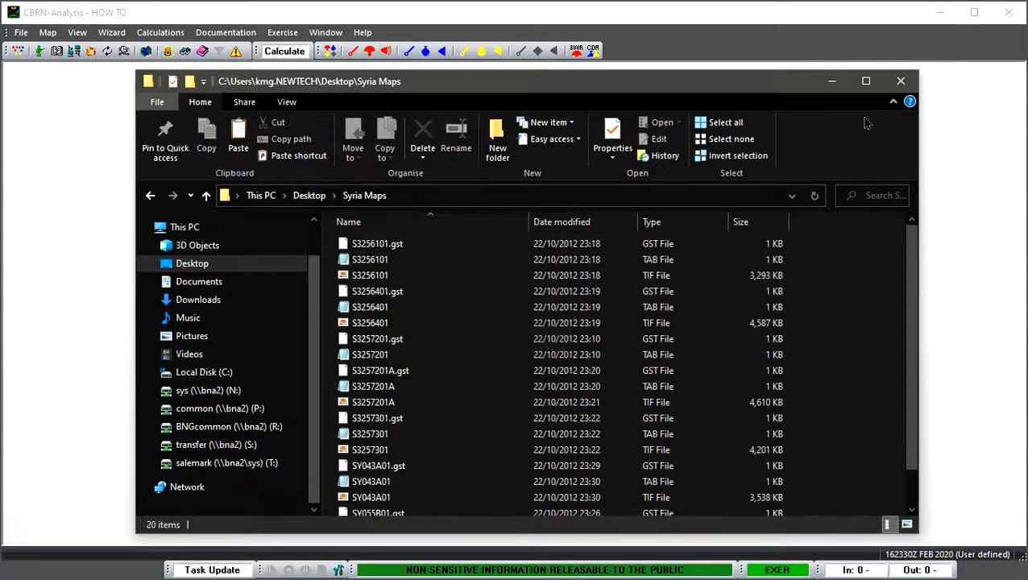
pyautogui.click(900, 81)
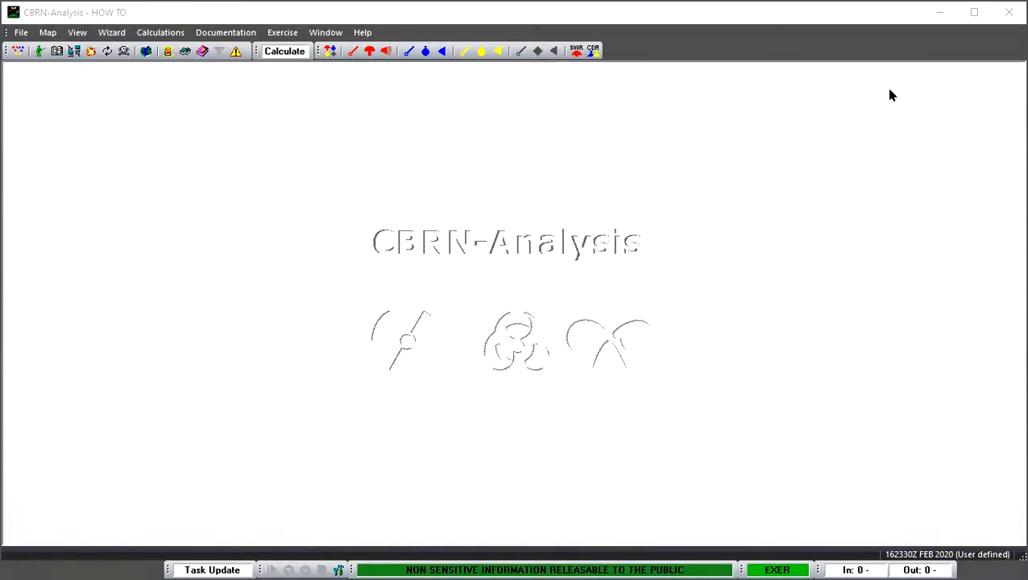
# - Add the Maps Belgium and Syria Maps folders to the Map WorkSpaces folder through the map workspace chooser and close it
pyautogui.click(47, 33)
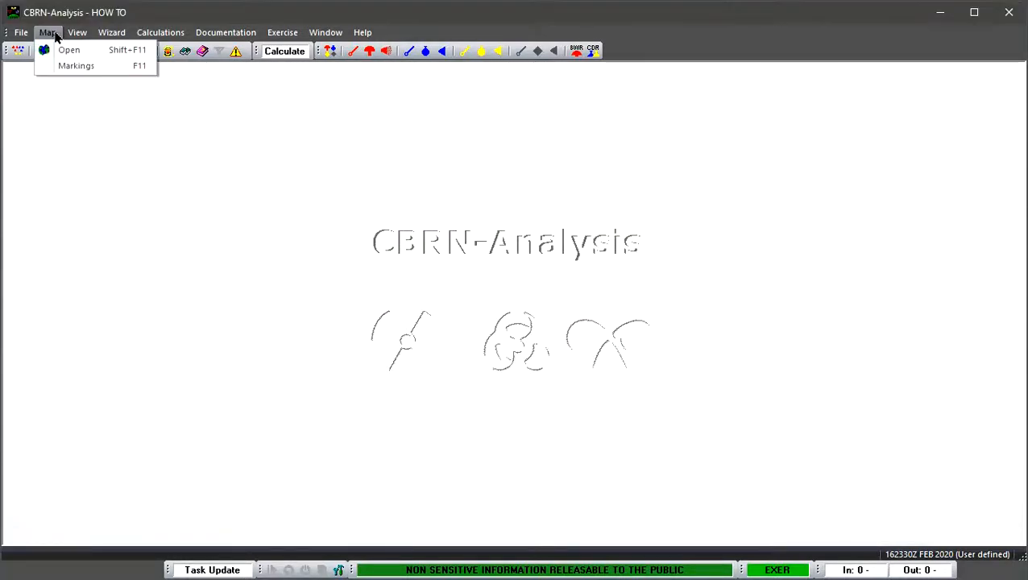
pyautogui.click(60, 50)
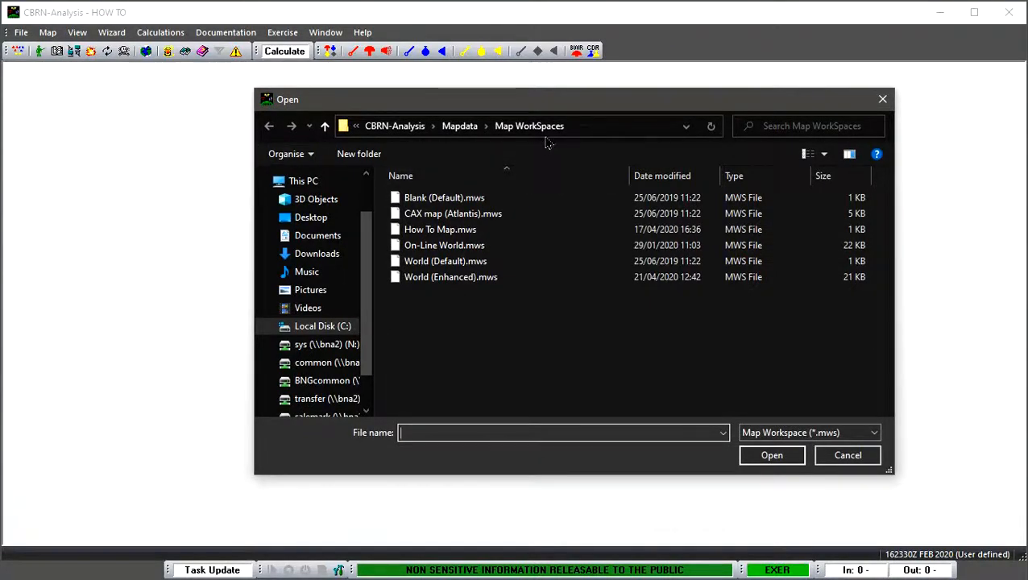
pyautogui.moveTo(0, 239); pyautogui.dragTo(454, 336)
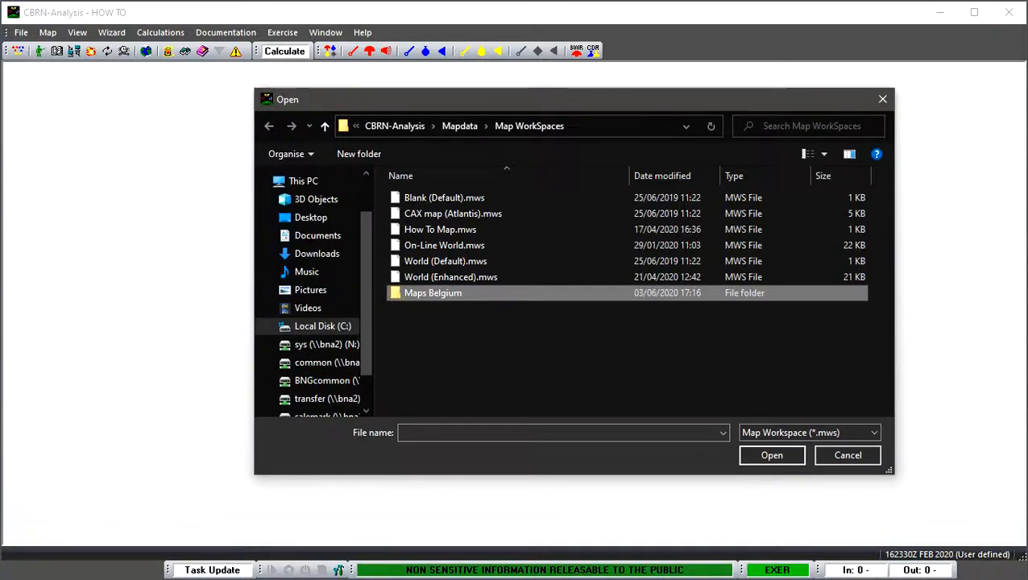
pyautogui.moveTo(0, 272); pyautogui.dragTo(446, 359)
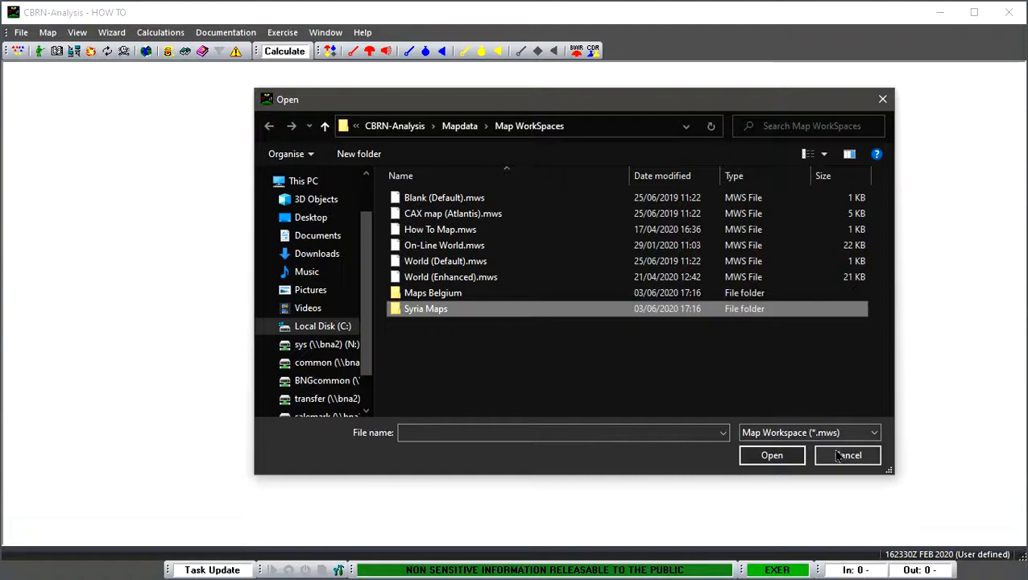
pyautogui.click(883, 100)
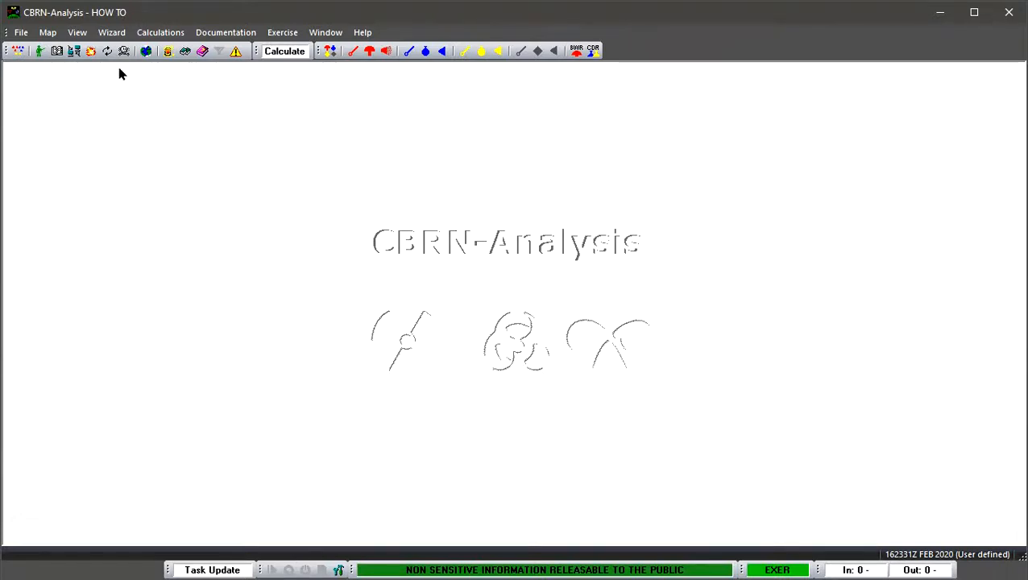
# - Open the World (Default).mws map workspace and zoom in on western and central Europe around Belgium
pyautogui.click(46, 35)
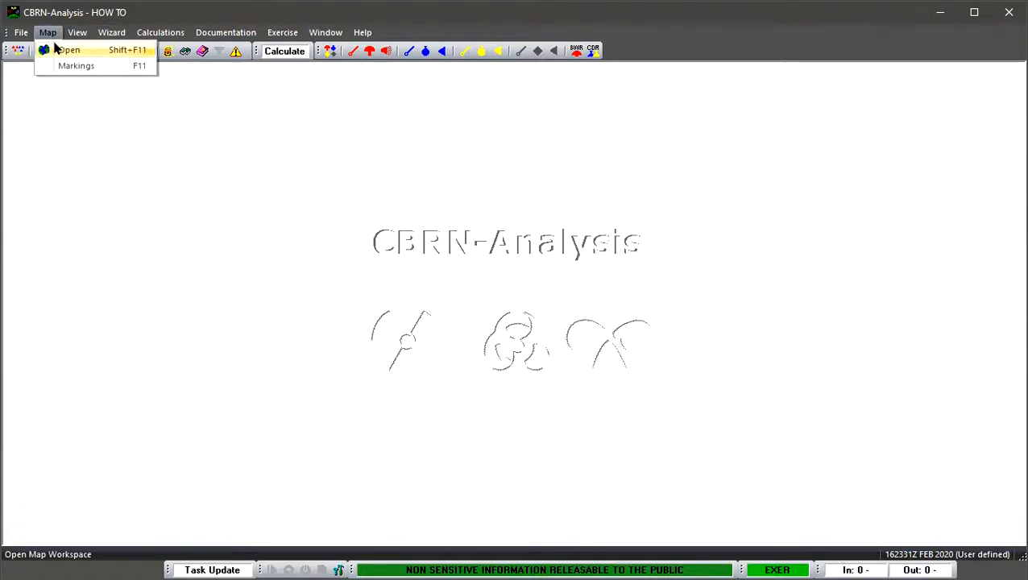
pyautogui.click(58, 50)
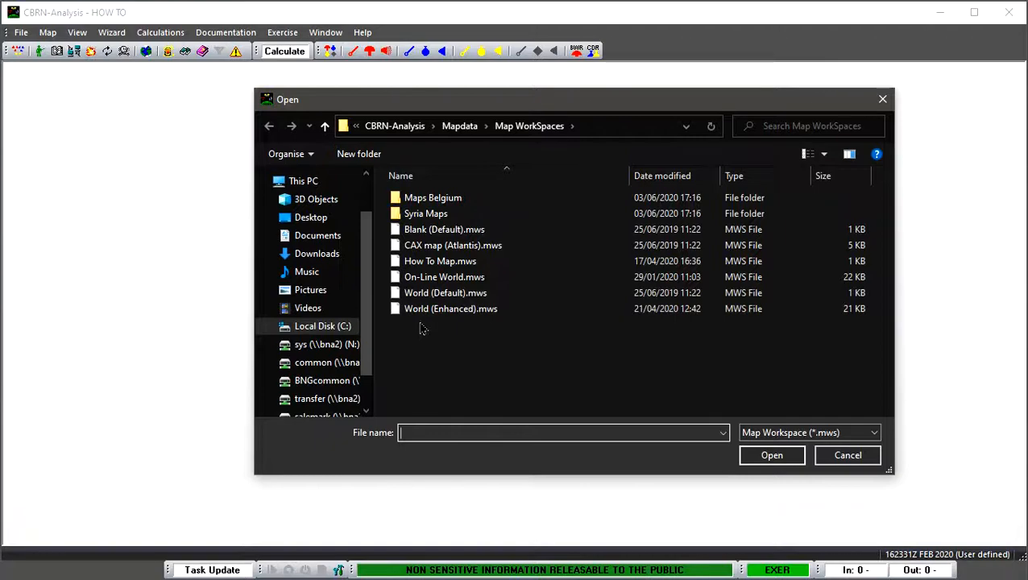
pyautogui.click(430, 295)
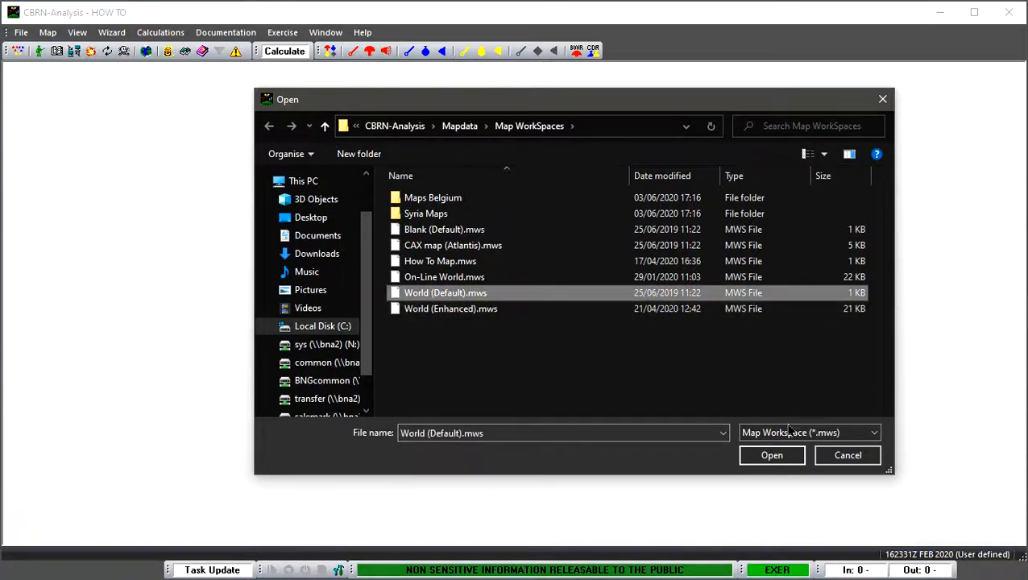
pyautogui.click(776, 458)
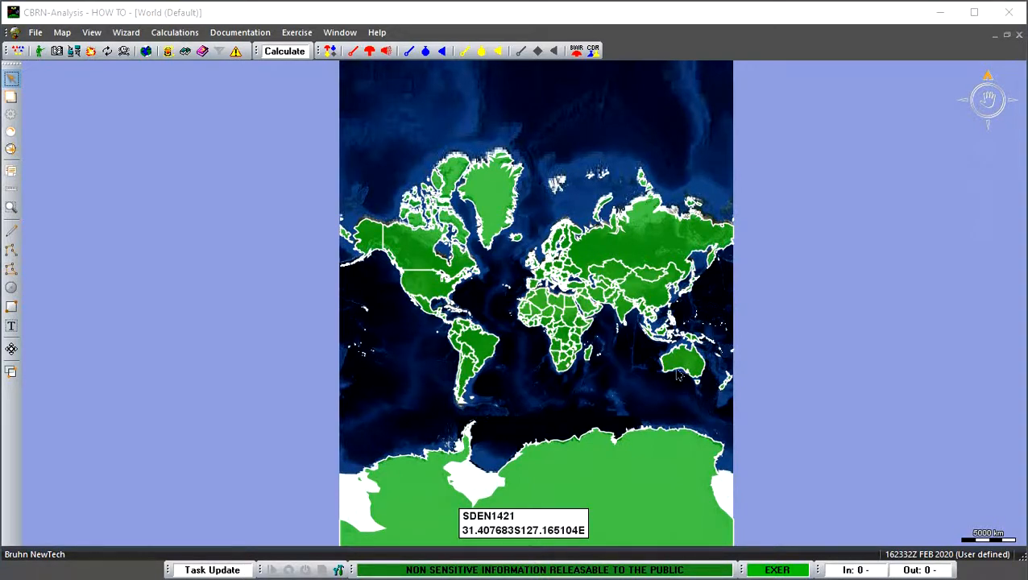
pyautogui.click(9, 210)
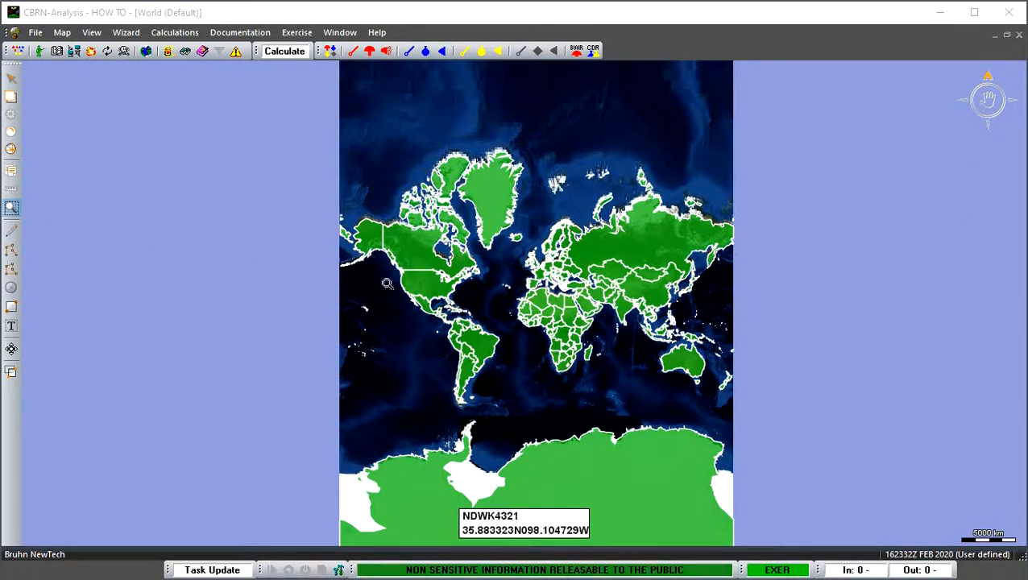
pyautogui.moveTo(518, 253); pyautogui.dragTo(569, 290)
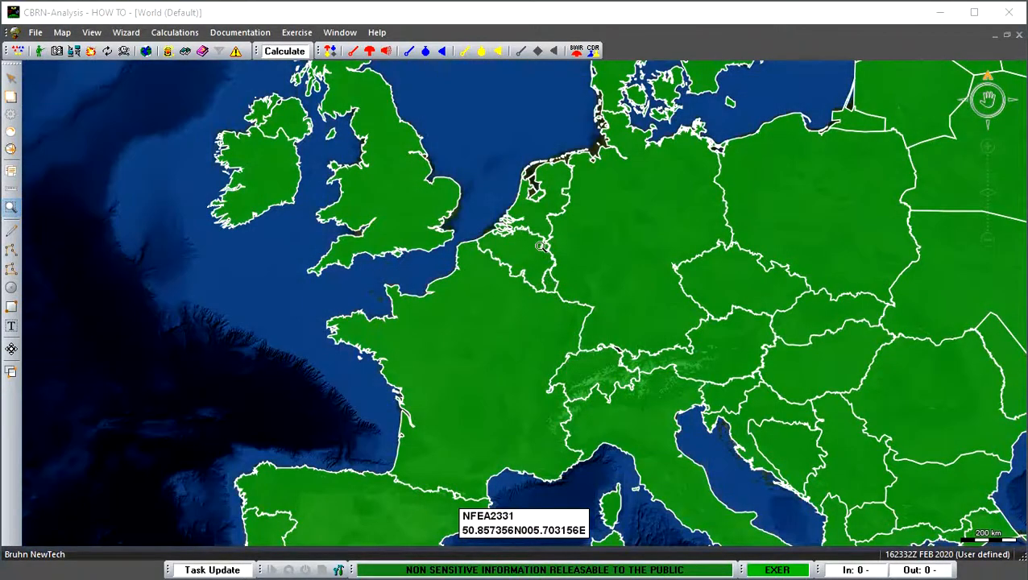
# - Zoom in closer on Belgium, select the pointer tool, shift the map slightly and show the map's layer list
pyautogui.moveTo(362, 129); pyautogui.dragTo(609, 352)
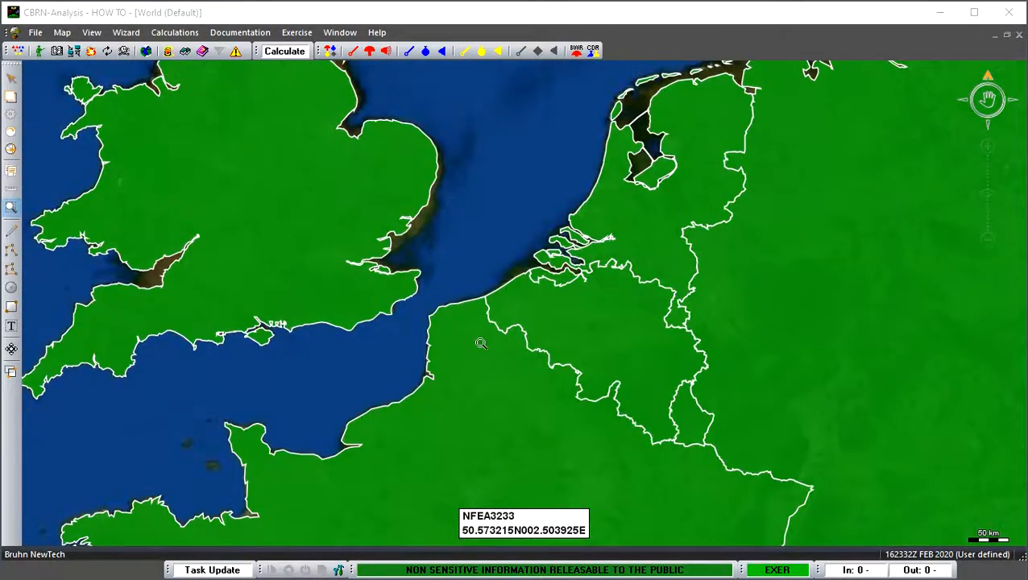
pyautogui.click(12, 81)
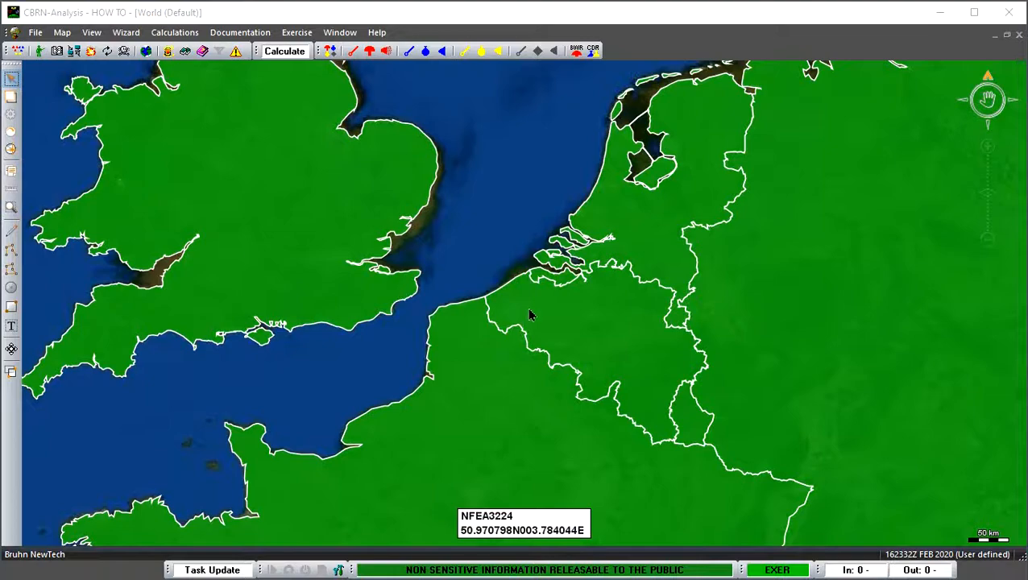
pyautogui.moveTo(617, 322)
pyautogui.mouseDown()
pyautogui.moveTo(571, 303)
pyautogui.moveTo(601, 312)
pyautogui.mouseUp()
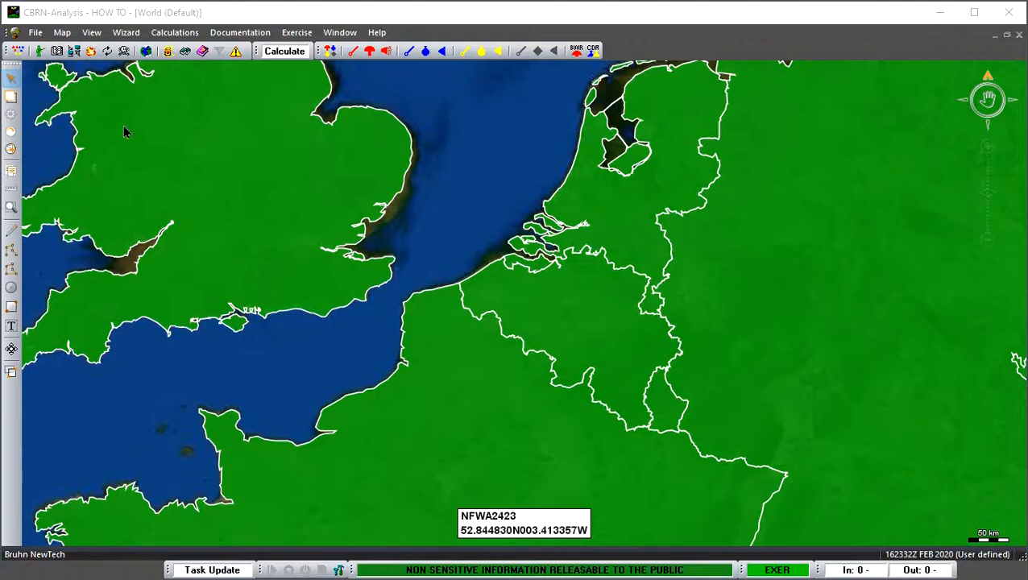
pyautogui.click(13, 99)
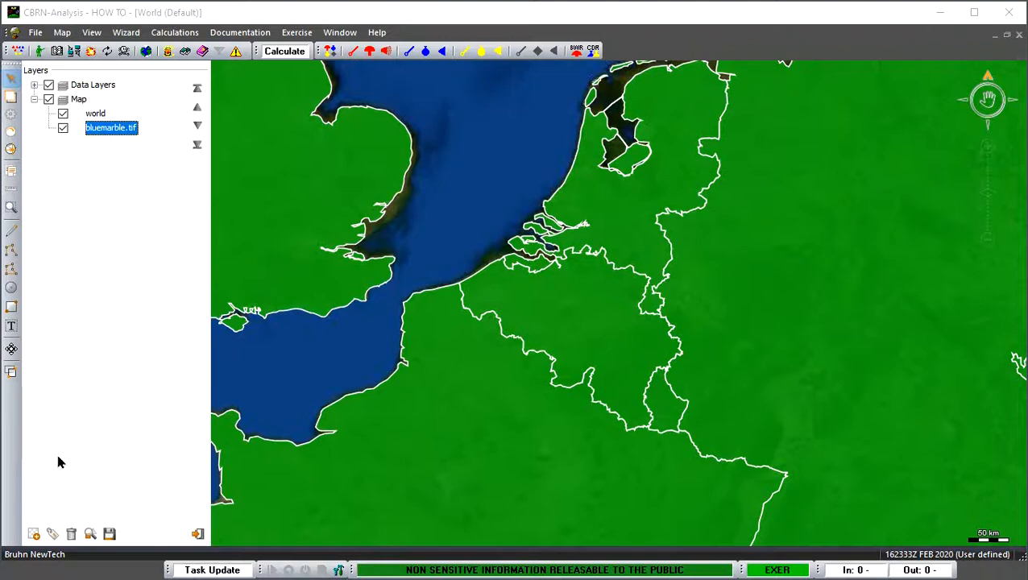
# - Start adding a new map layer and browse to C:\Users\Public\Bruhn NewTech\CBRN-Analysis\Mapdata\Map WorkSpaces
pyautogui.click(34, 535)
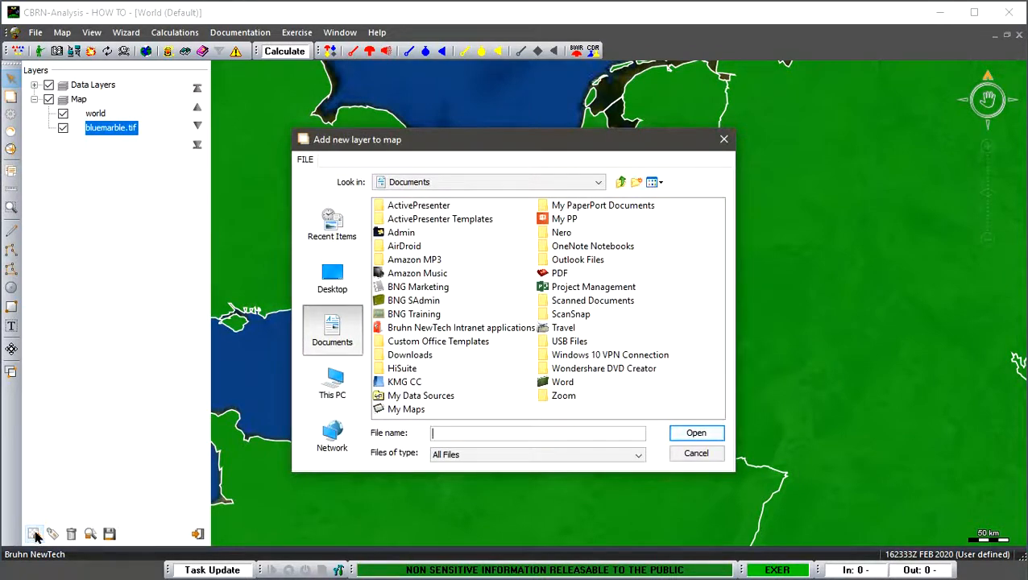
pyautogui.click(333, 385)
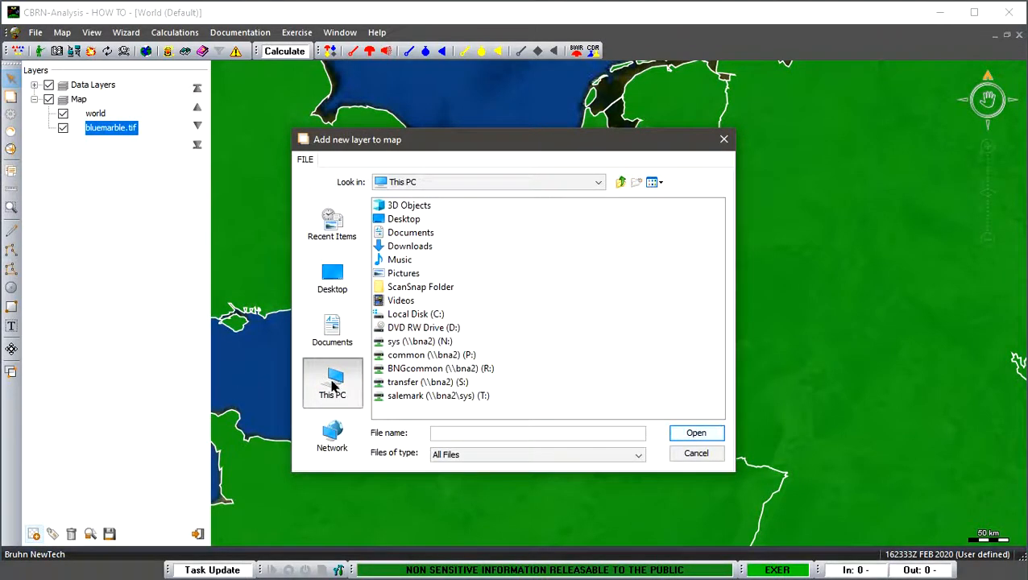
pyautogui.doubleClick(407, 315)
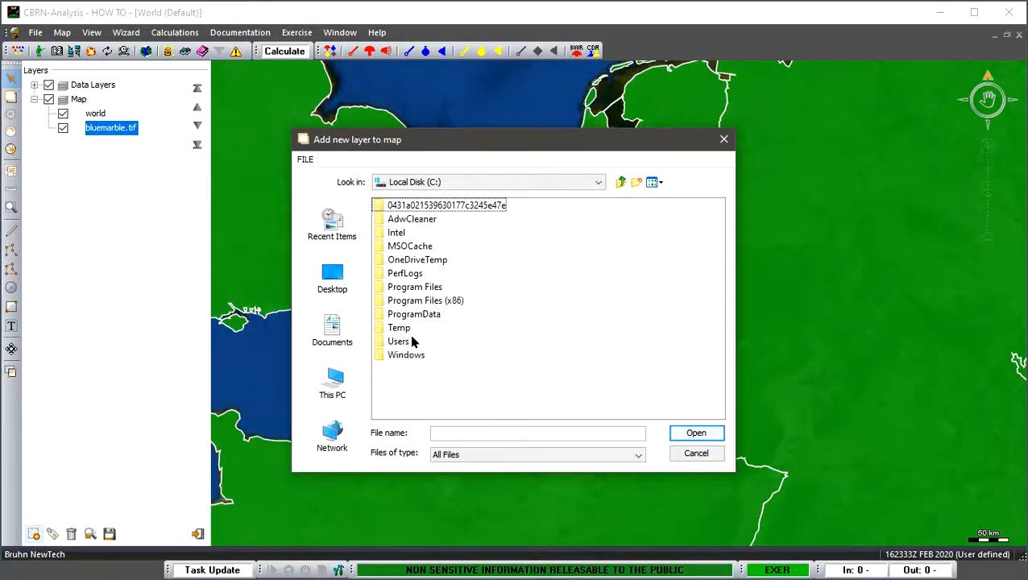
pyautogui.doubleClick(401, 341)
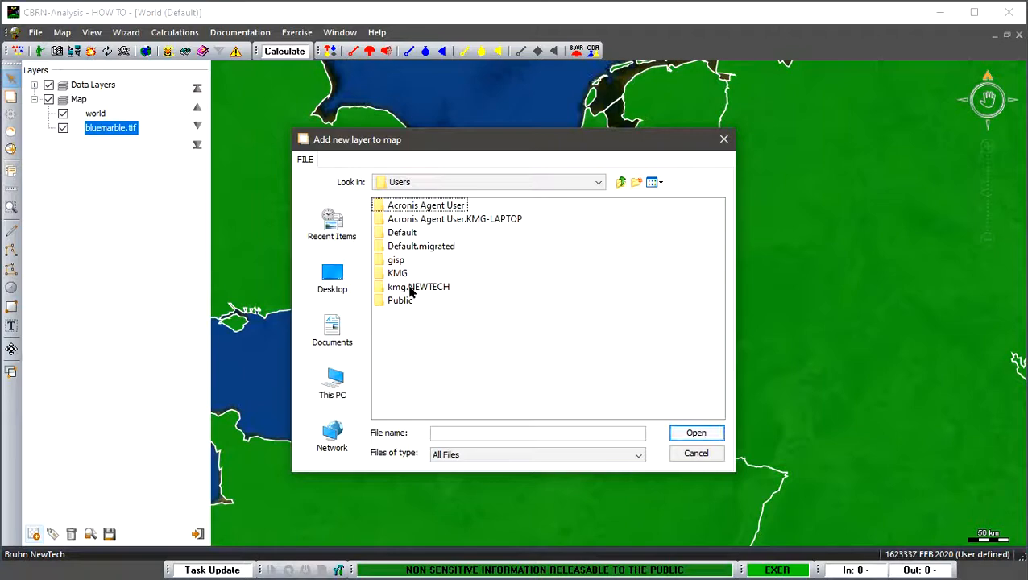
pyautogui.click(407, 302)
pyautogui.doubleClick(406, 301)
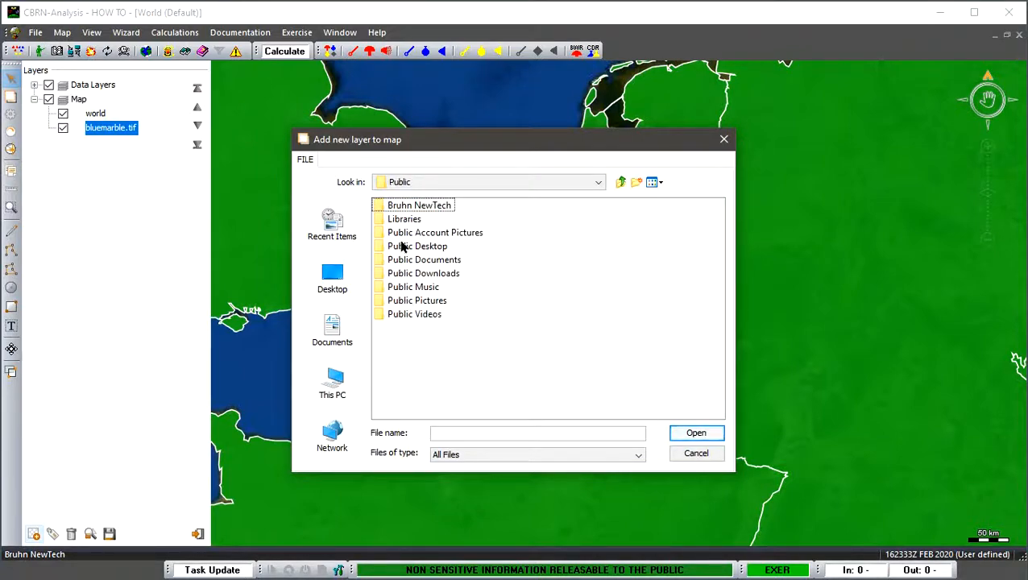
pyautogui.doubleClick(398, 207)
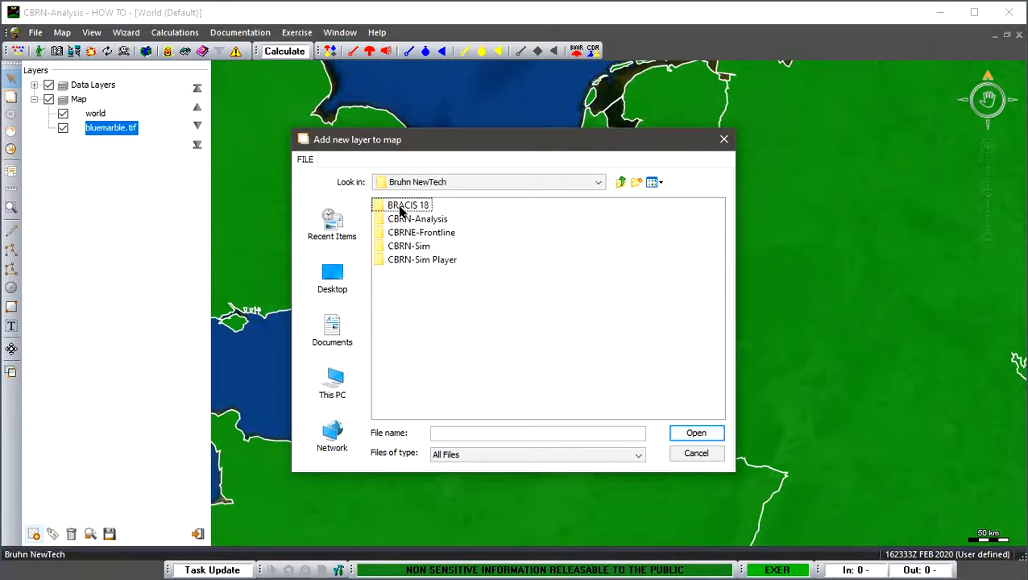
pyautogui.doubleClick(422, 220)
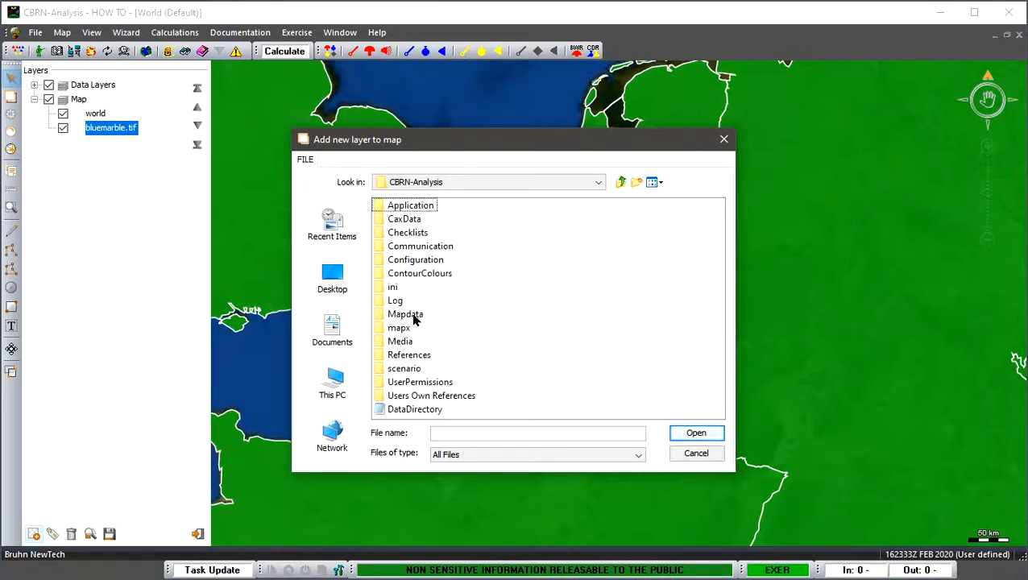
pyautogui.doubleClick(404, 315)
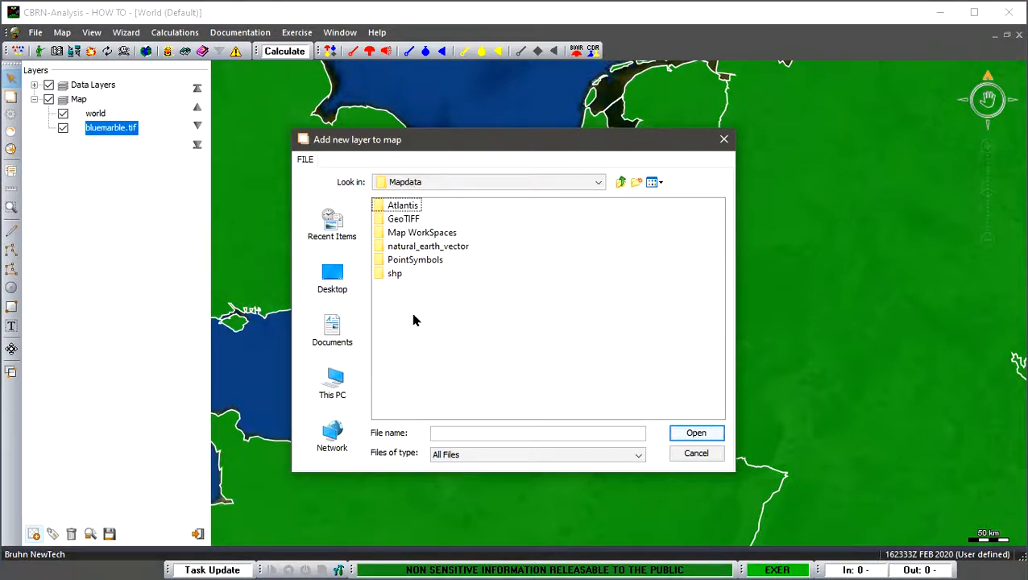
pyautogui.click(424, 233)
pyautogui.doubleClick(424, 233)
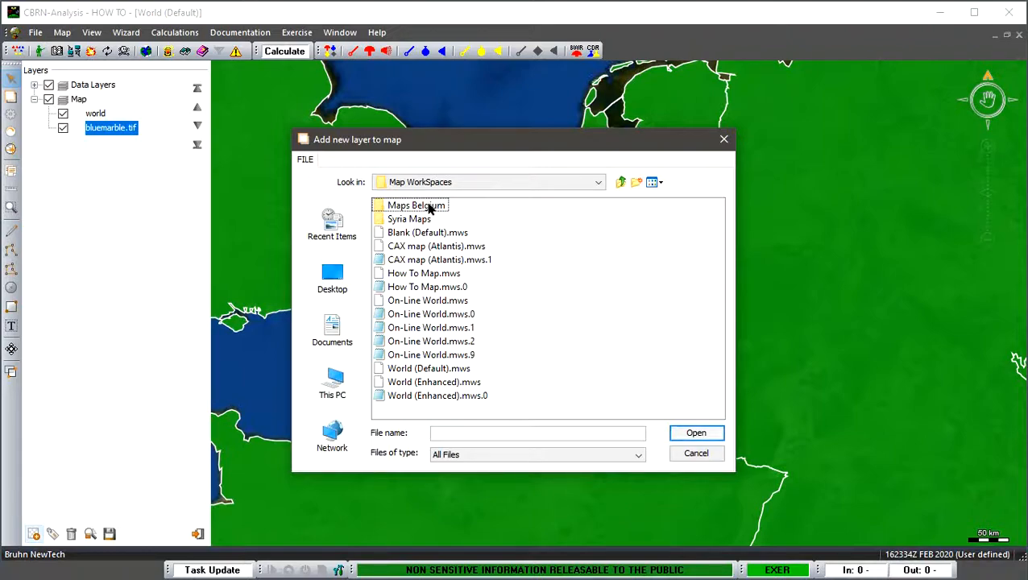
# - Add BEL01701.GEN from the BEL017 folder under Maps Belgium\ASRP as a map layer
pyautogui.doubleClick(429, 209)
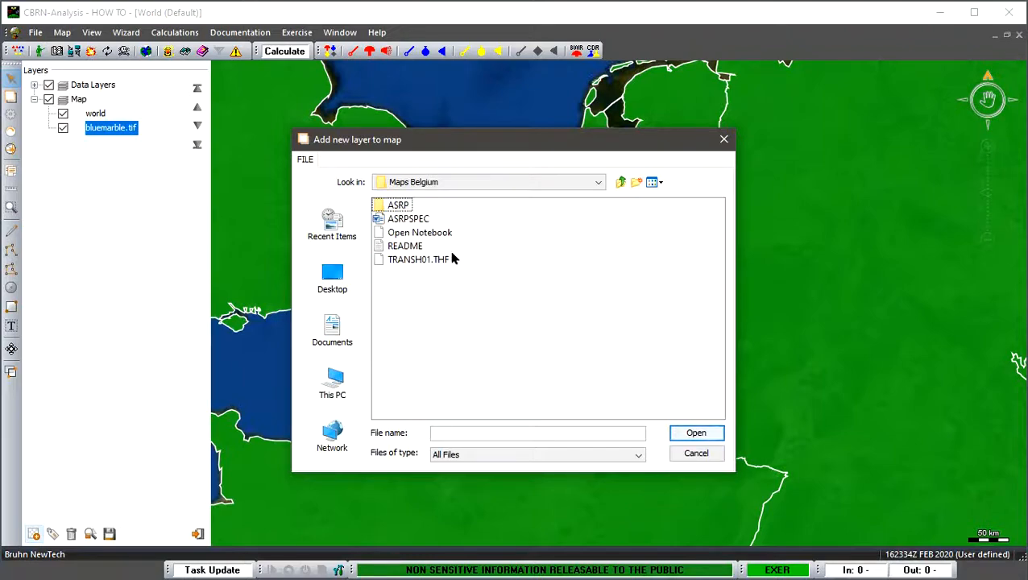
pyautogui.click(394, 209)
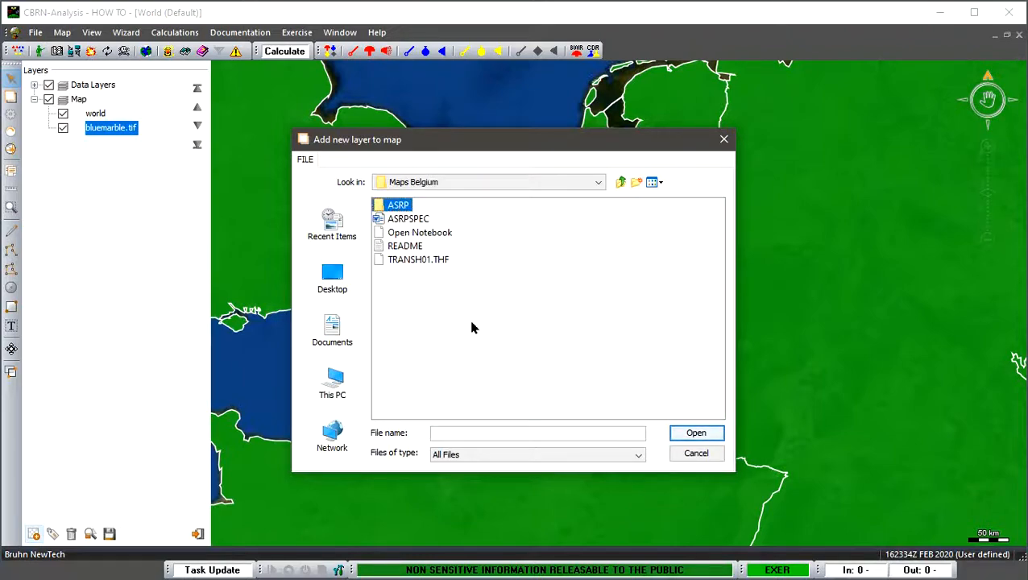
pyautogui.doubleClick(394, 208)
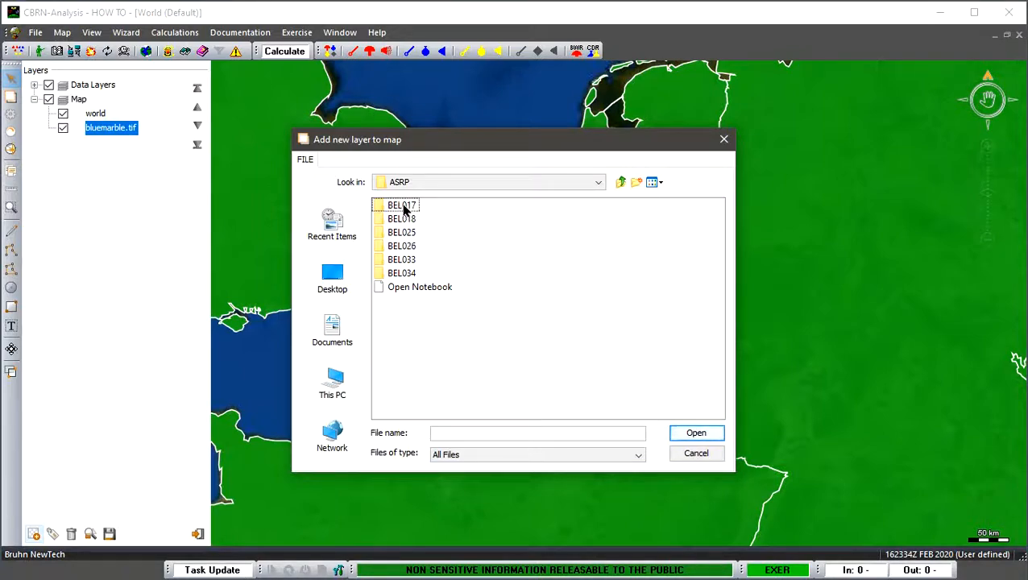
pyautogui.click(405, 208)
pyautogui.doubleClick(405, 209)
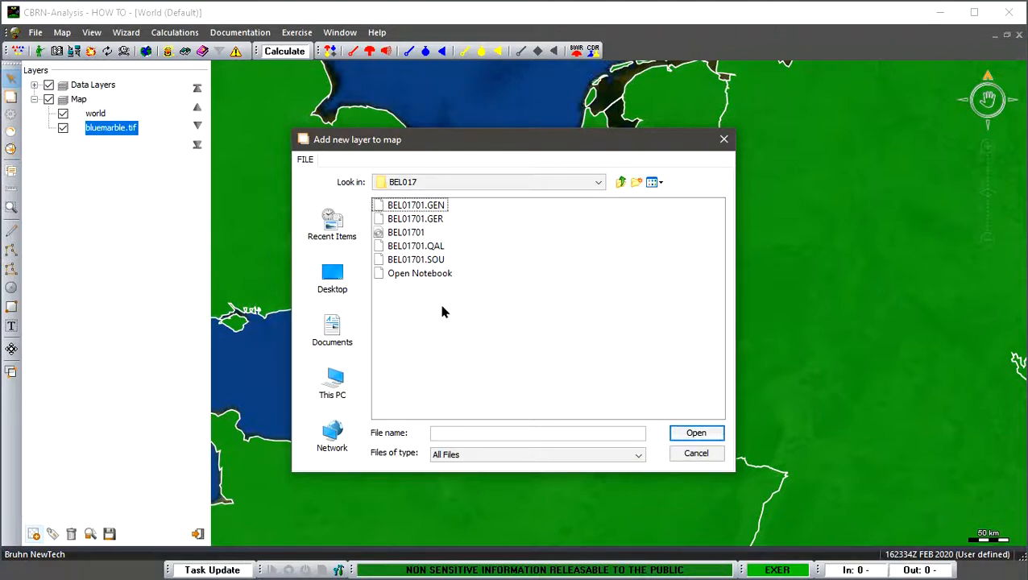
pyautogui.click(439, 208)
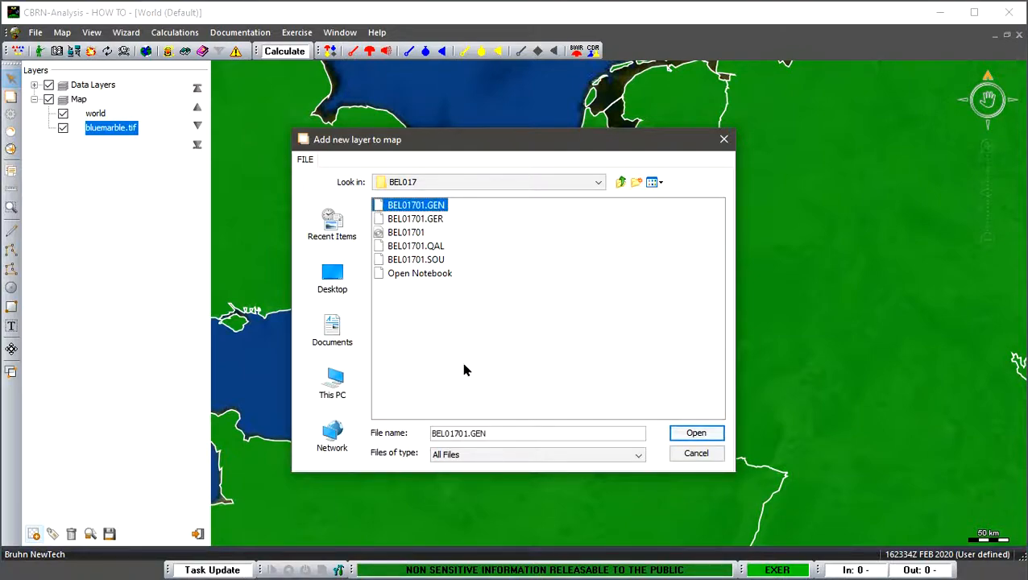
pyautogui.click(695, 434)
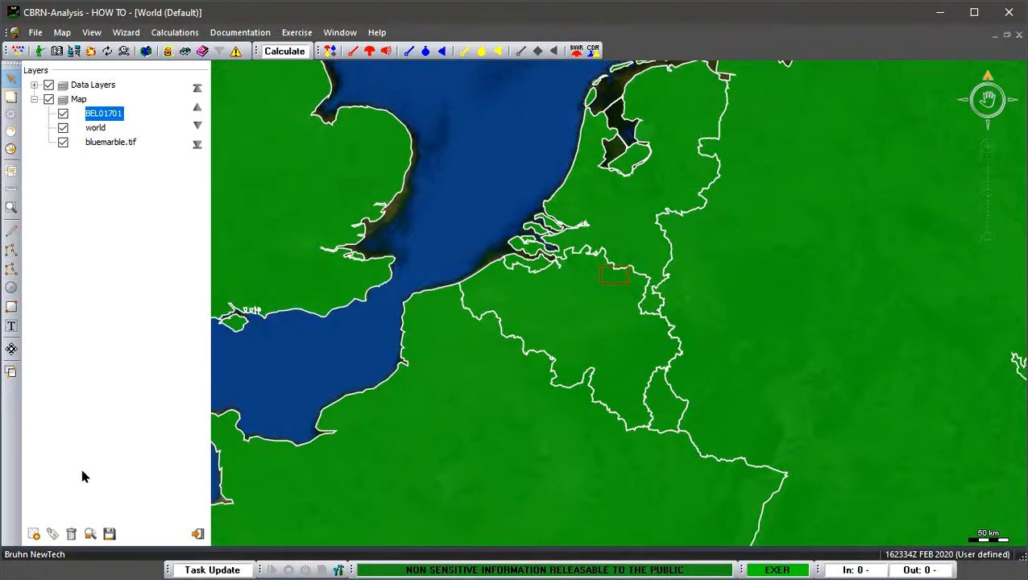
# - Add BEL01801.GEN from the BEL018 folder within ASRP as another map layer
pyautogui.click(34, 534)
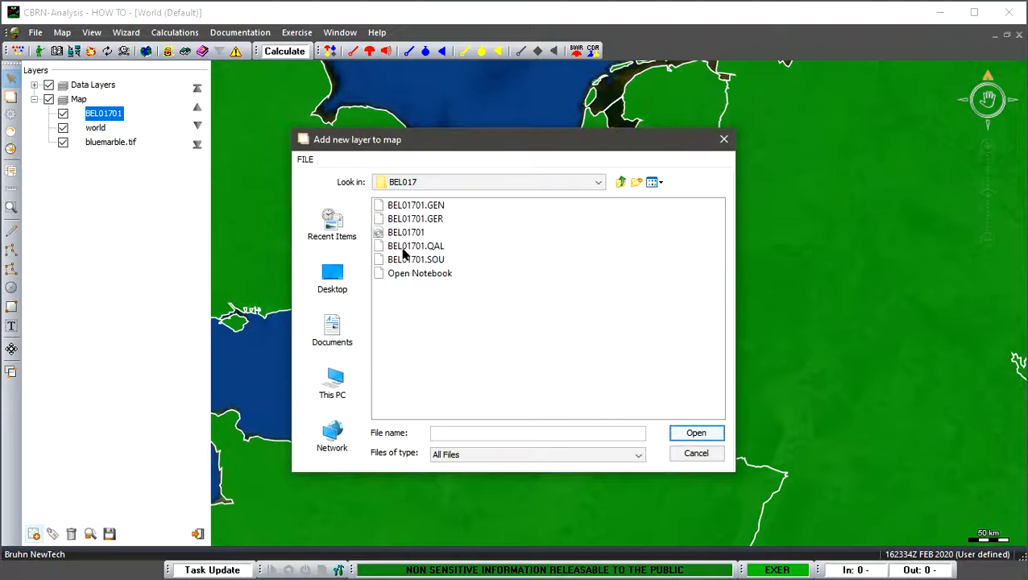
pyautogui.click(621, 183)
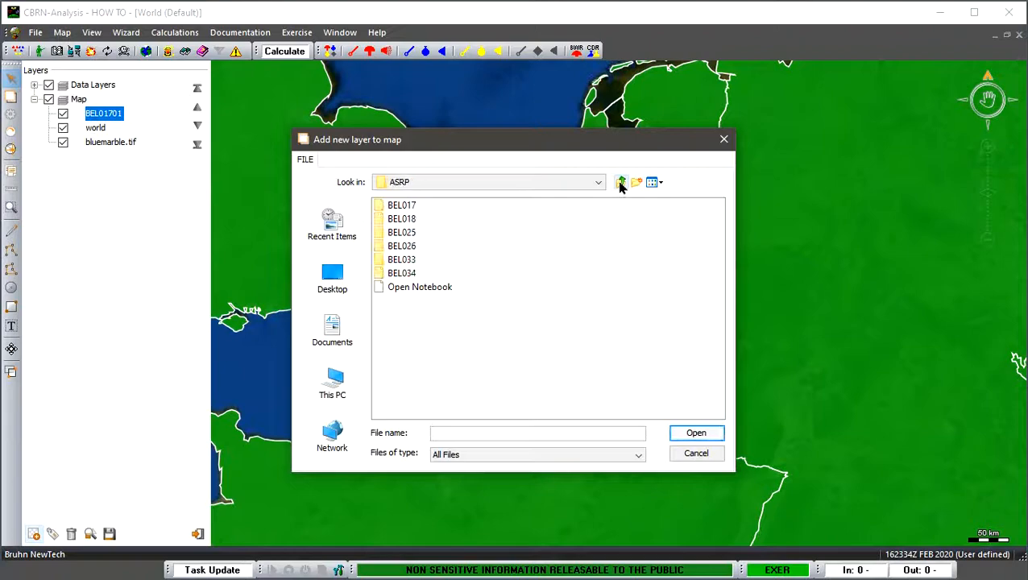
pyautogui.doubleClick(401, 218)
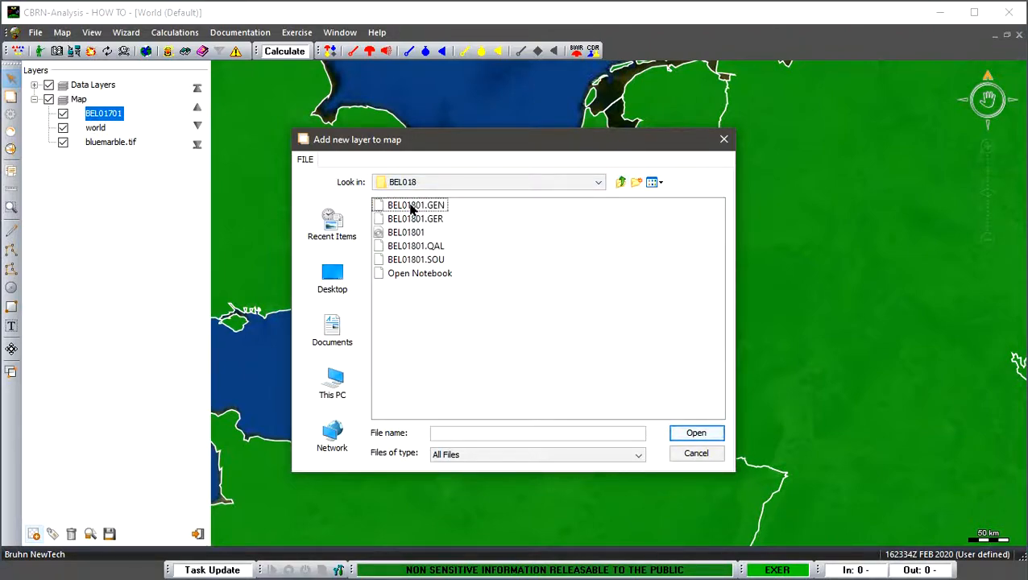
pyautogui.click(409, 206)
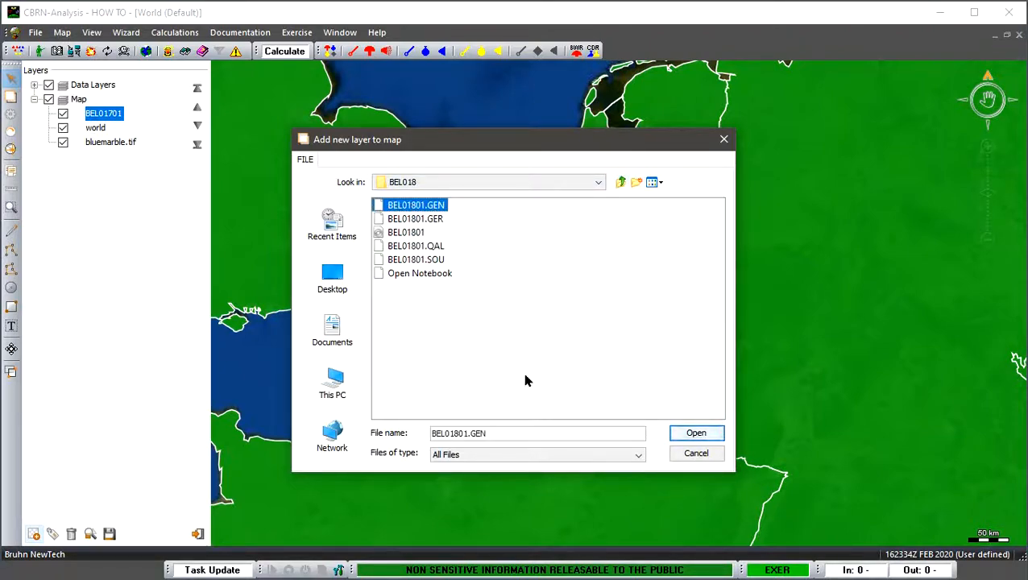
pyautogui.click(694, 433)
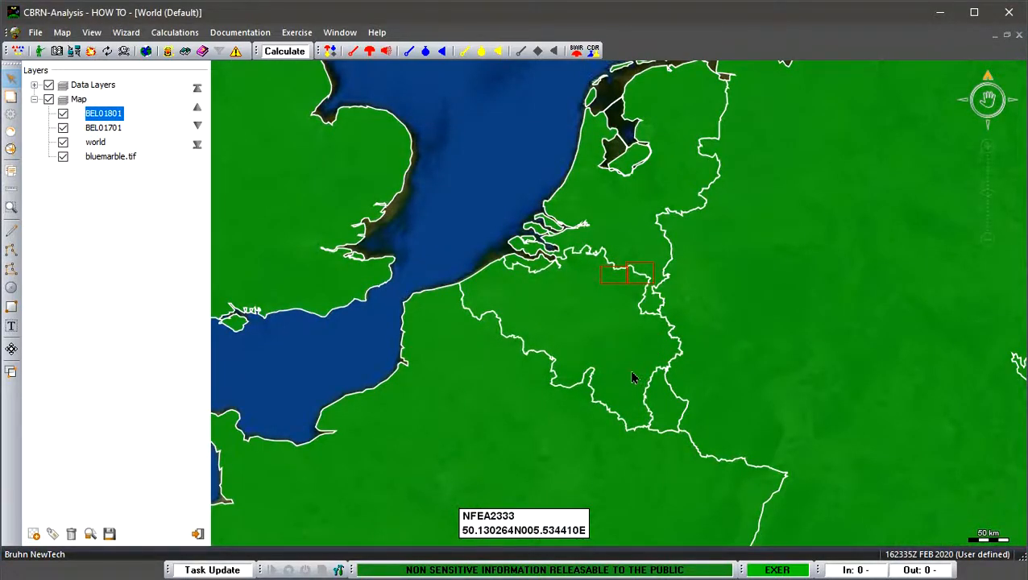
# - Add BEL02501.GEN from the BEL025 folder within ASRP as a further map layer
pyautogui.click(33, 536)
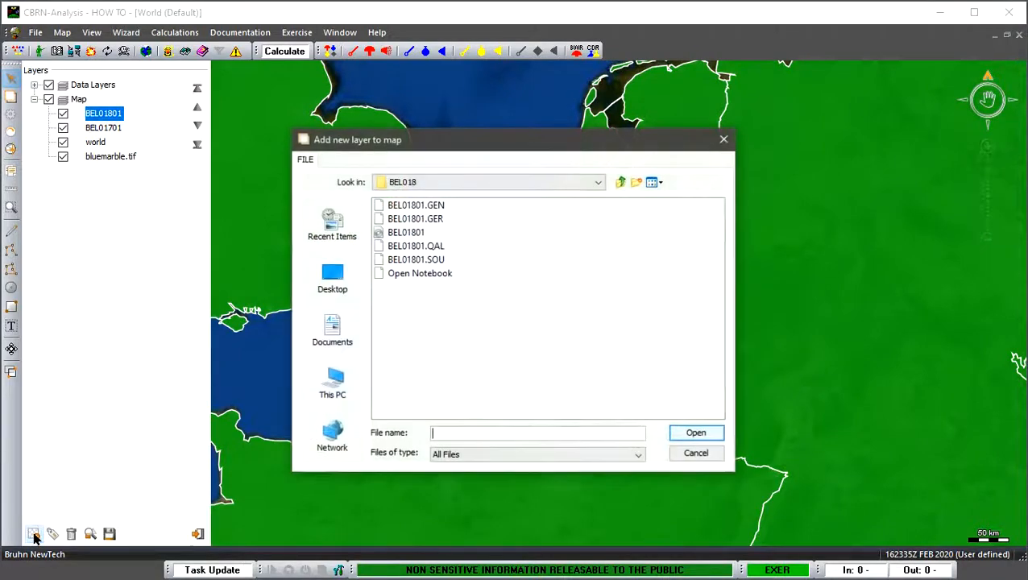
pyautogui.click(619, 182)
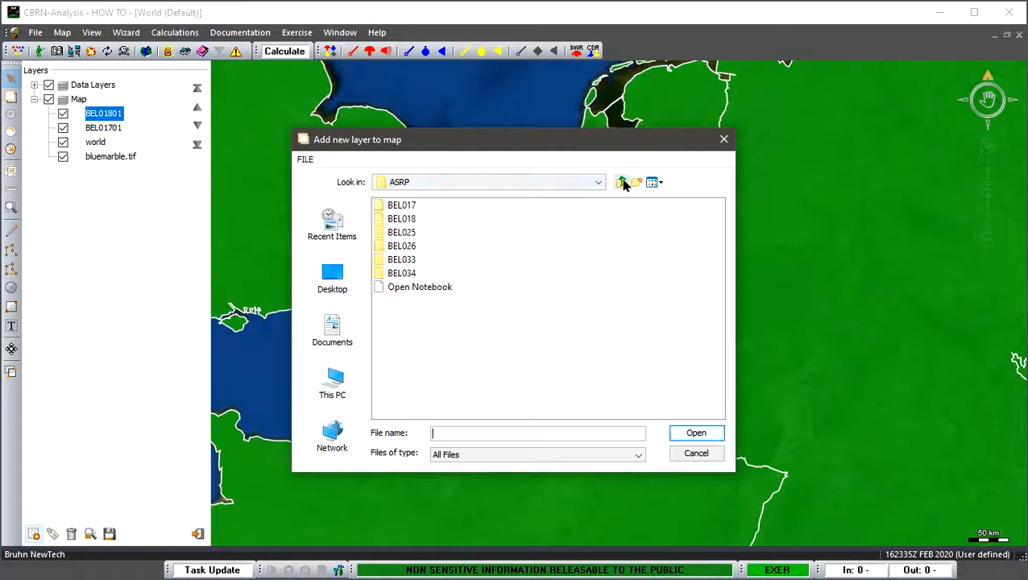
pyautogui.doubleClick(407, 234)
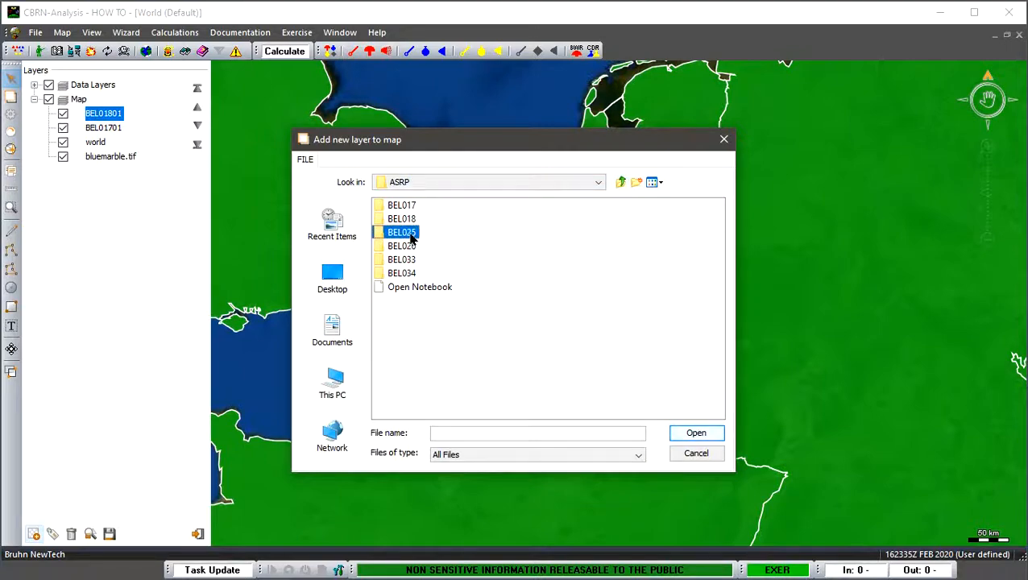
pyautogui.click(422, 208)
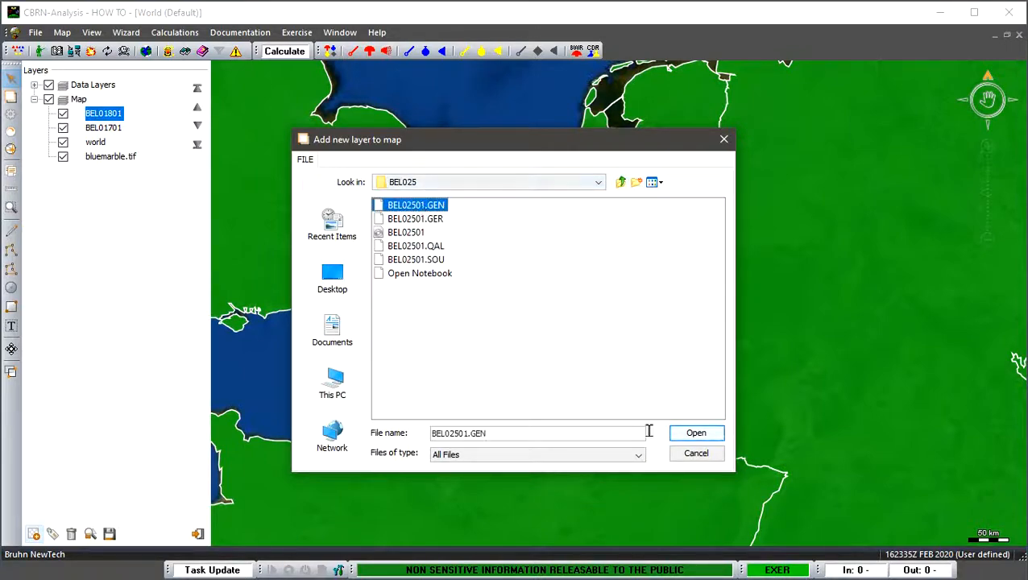
pyautogui.click(696, 435)
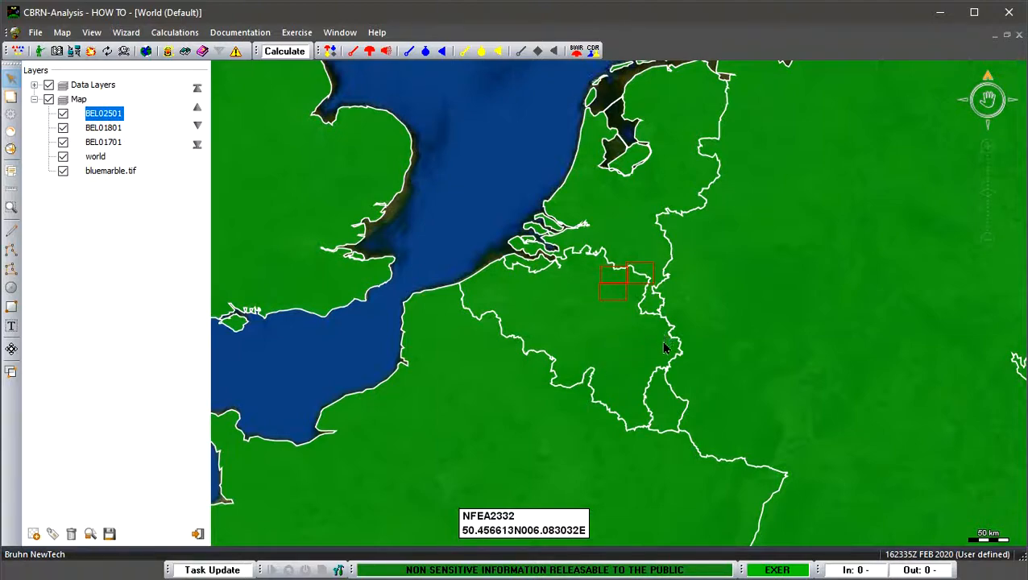
# - Examine the three added Belgian map sheets up close around the area where their outlines meet
pyautogui.scroll(1, 662, 352)
pyautogui.scroll(1, 663, 349)
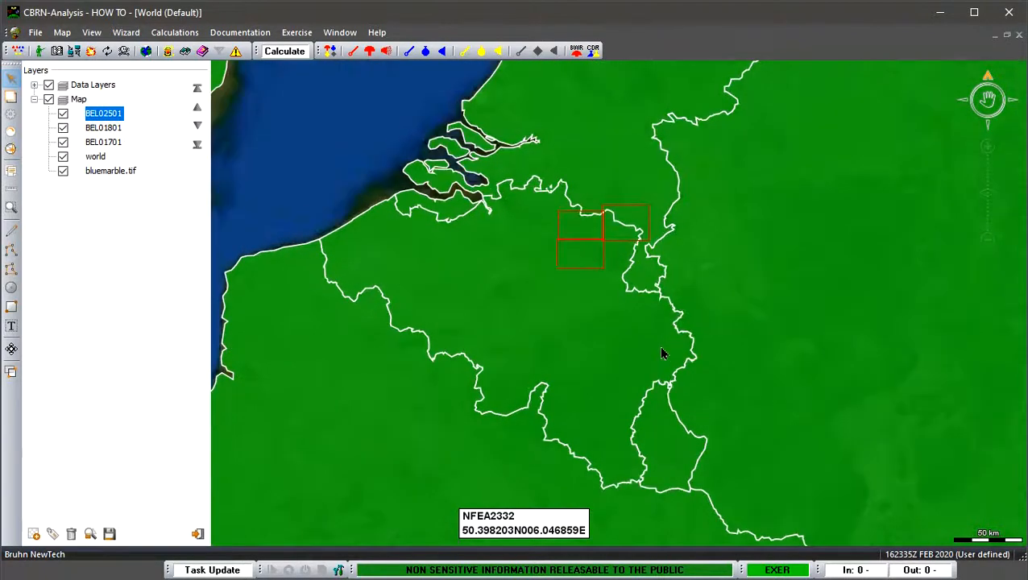
pyautogui.moveTo(608, 302); pyautogui.dragTo(634, 377)
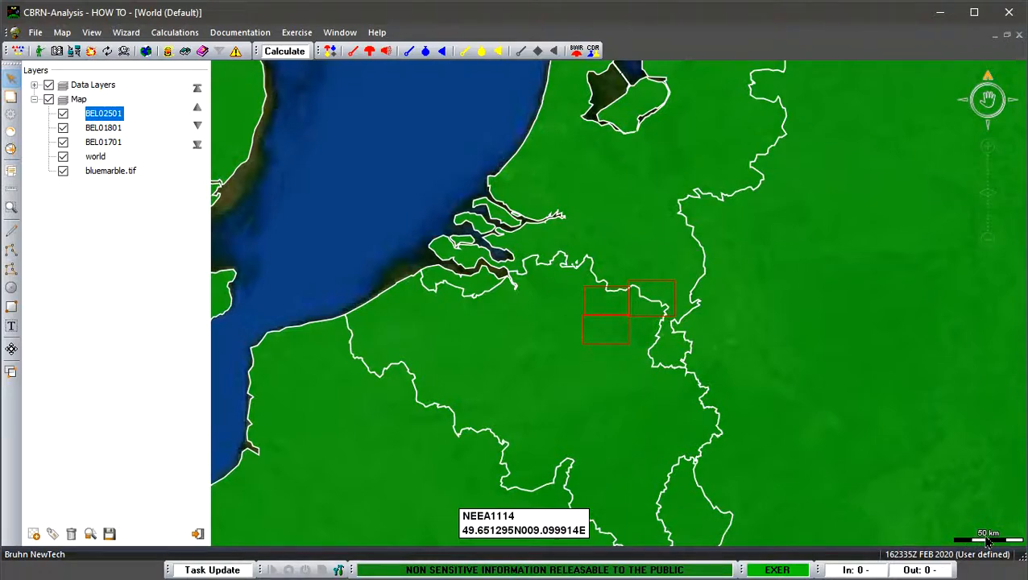
pyautogui.scroll(3, 624, 314)
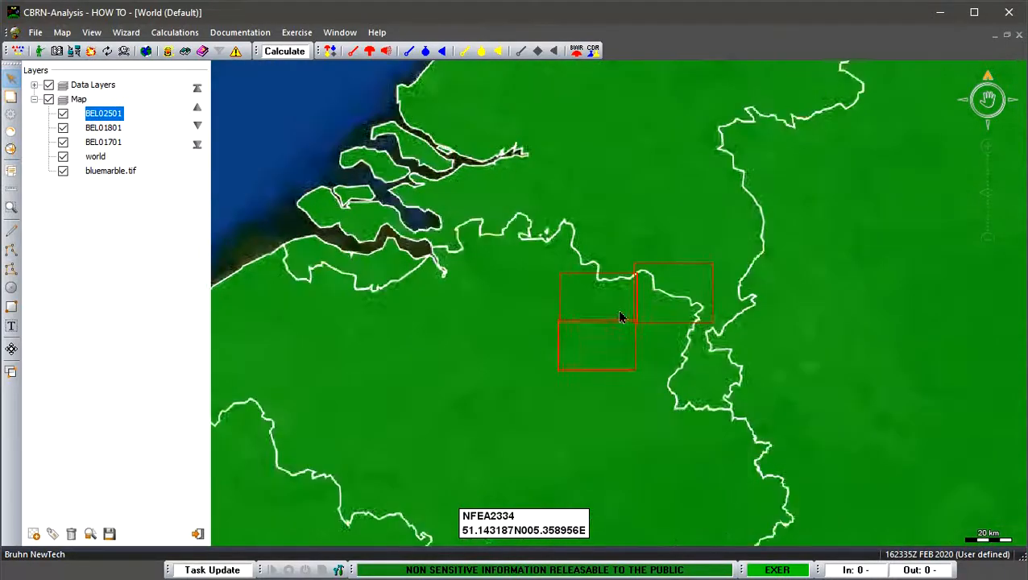
pyautogui.scroll(3, 632, 348)
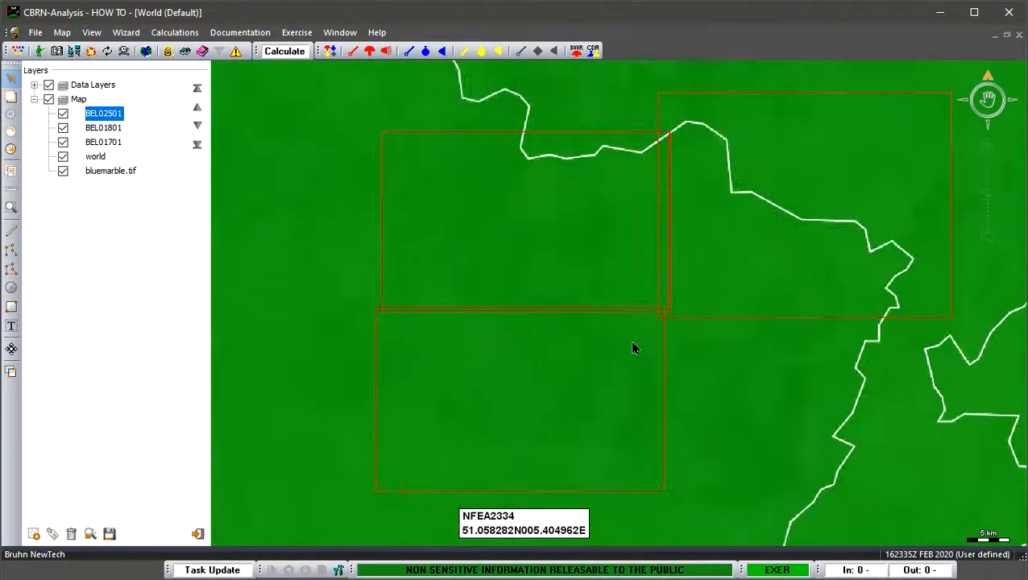
pyautogui.scroll(2, 632, 348)
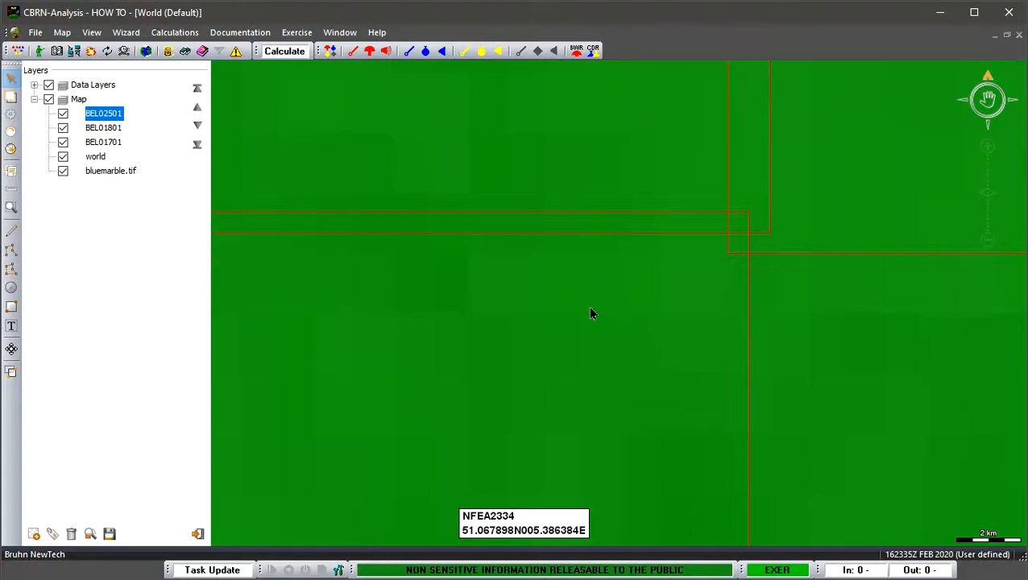
pyautogui.moveTo(590, 308); pyautogui.dragTo(792, 331)
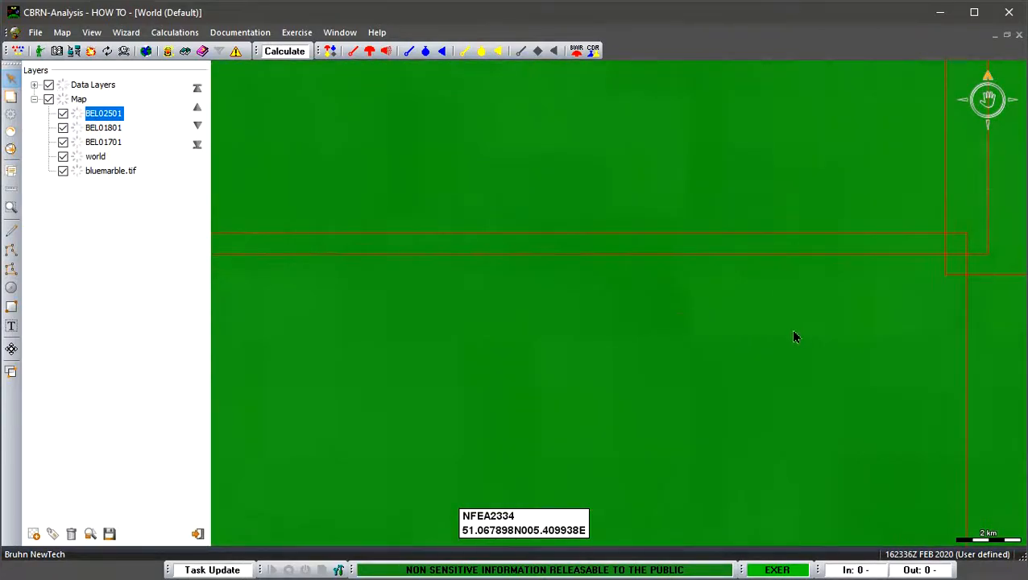
# - Make the BEL02501, BEL01801 and BEL01701 layers appear earlier, repeating until their earliest possible level, and dismiss the resulting message
pyautogui.scroll(2, 736, 336)
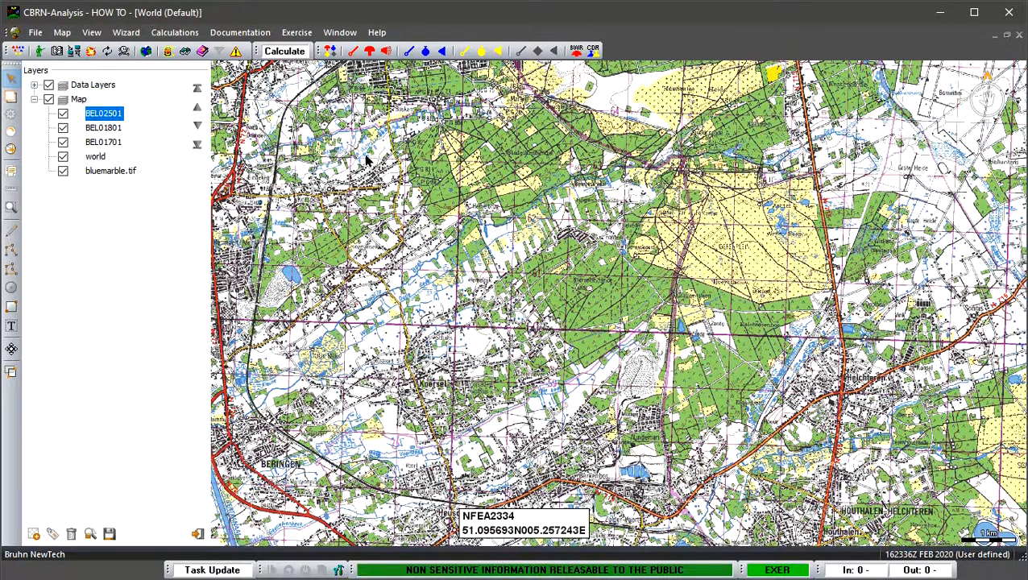
pyautogui.rightClick(115, 118)
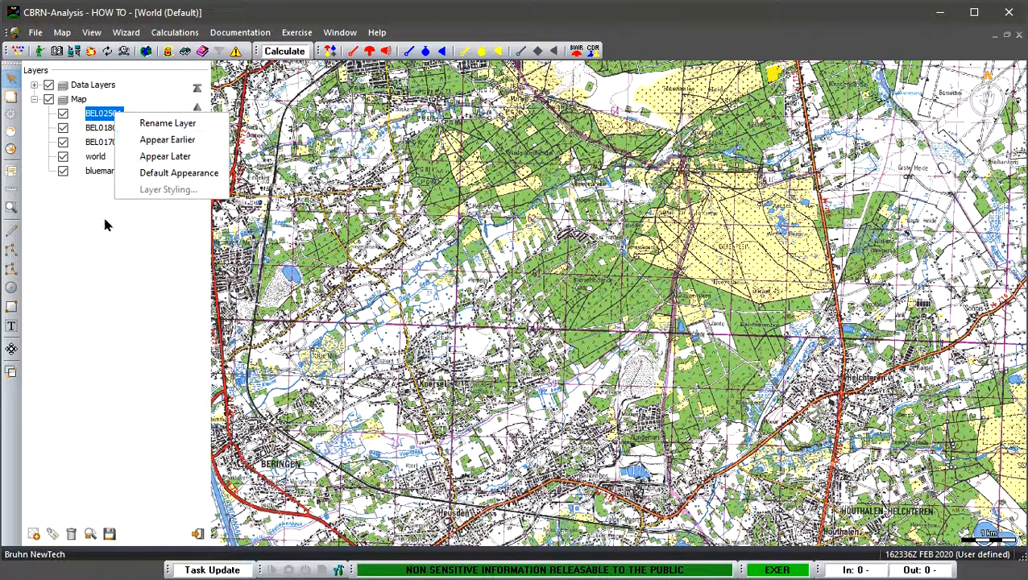
pyautogui.click(338, 240)
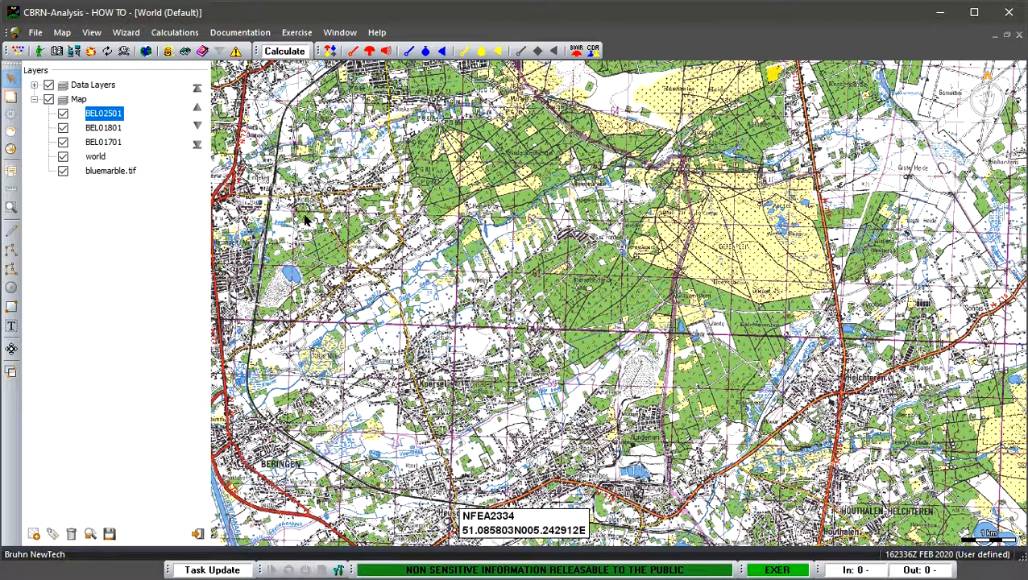
pyautogui.keyDown('ctrl'); pyautogui.click(109, 129); pyautogui.keyUp('ctrl')
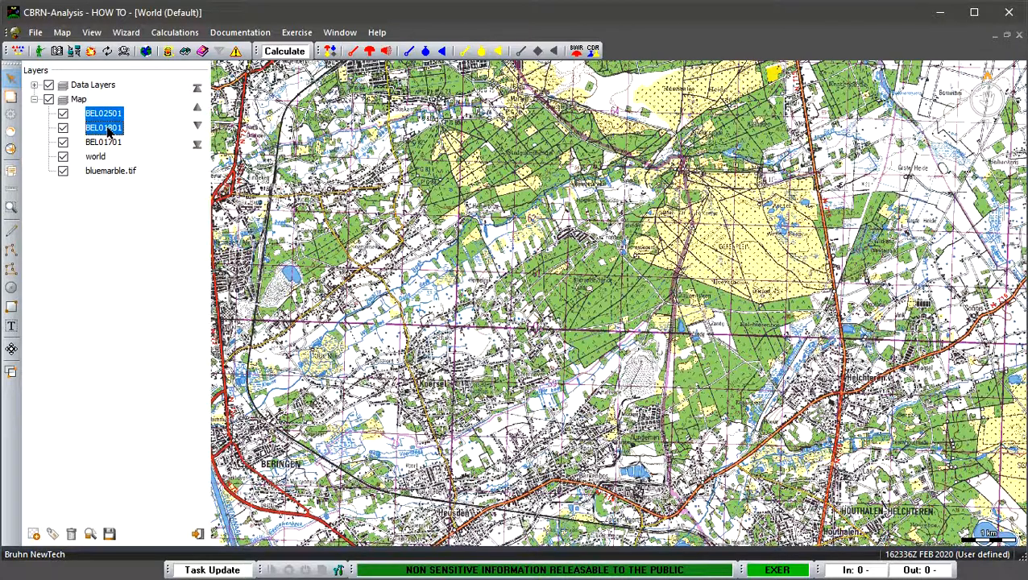
pyautogui.keyDown('ctrl'); pyautogui.click(109, 142); pyautogui.keyUp('ctrl')
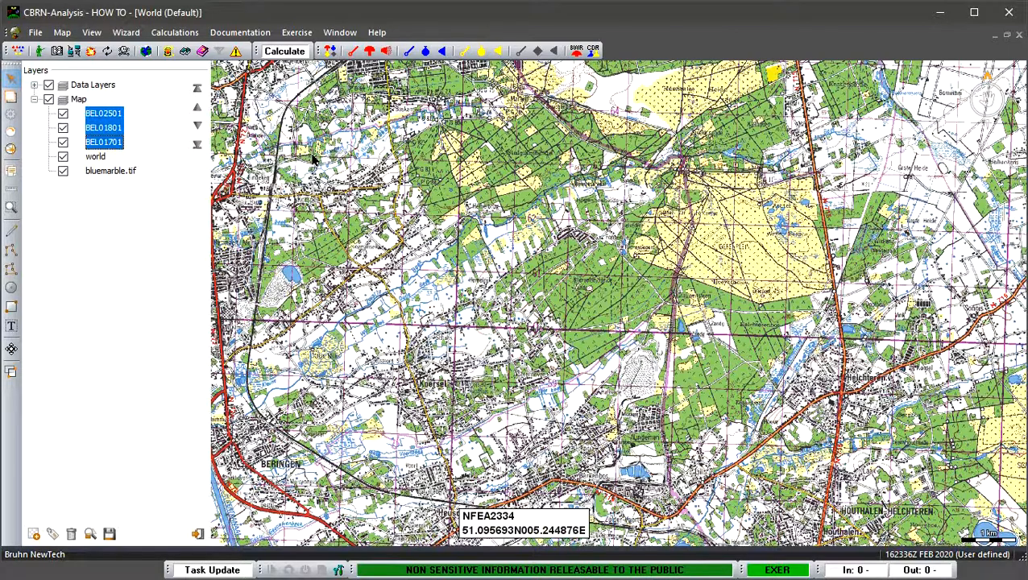
pyautogui.rightClick(108, 131)
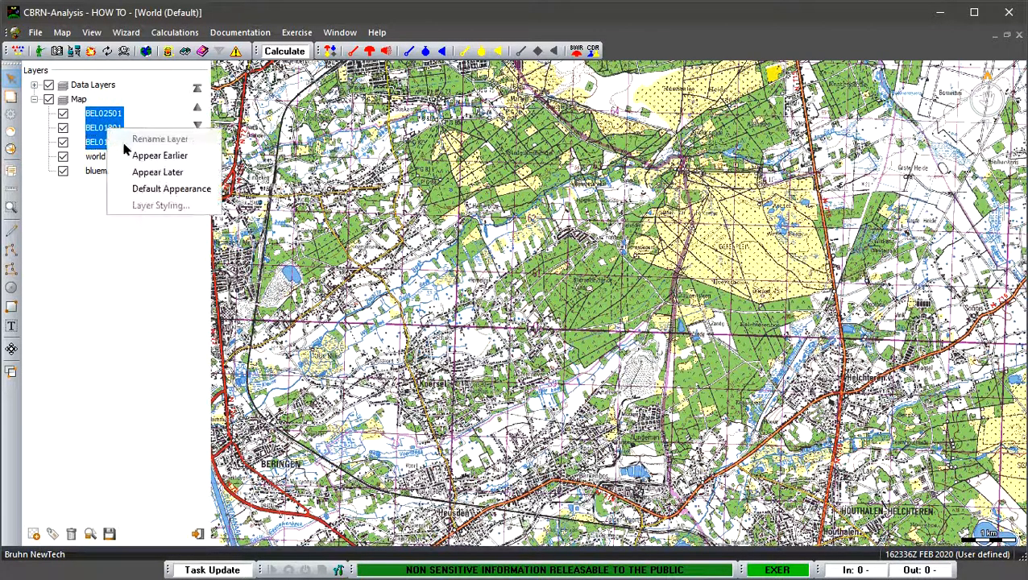
pyautogui.click(133, 155)
pyautogui.rightClick(116, 142)
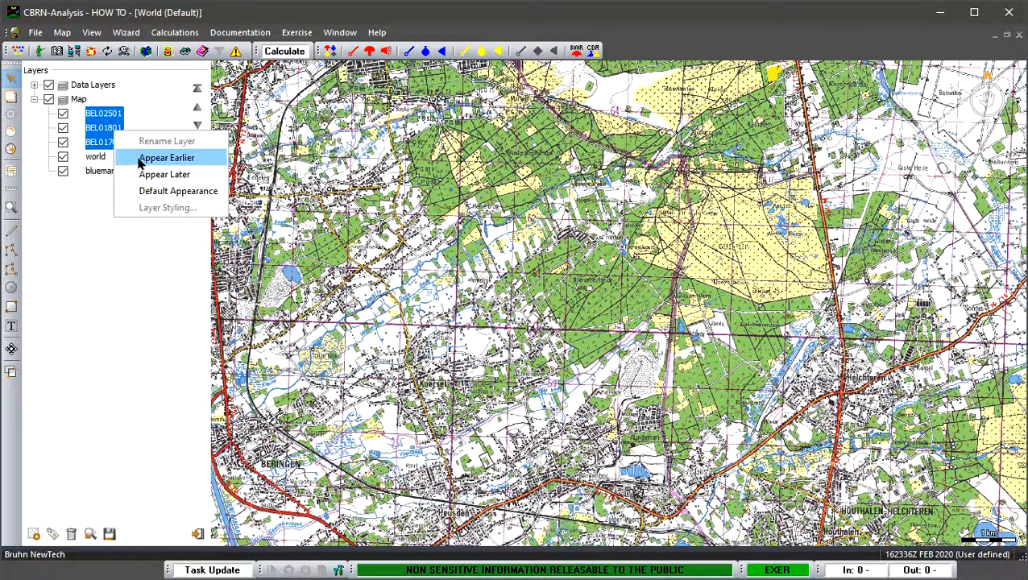
pyautogui.click(139, 161)
pyautogui.rightClick(108, 142)
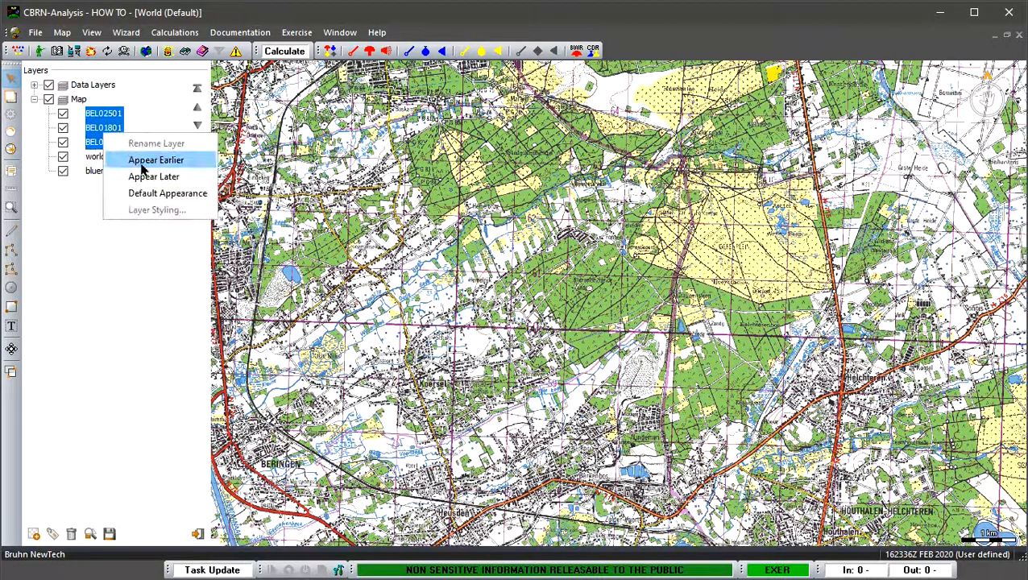
pyautogui.click(140, 161)
pyautogui.rightClick(108, 141)
pyautogui.click(146, 161)
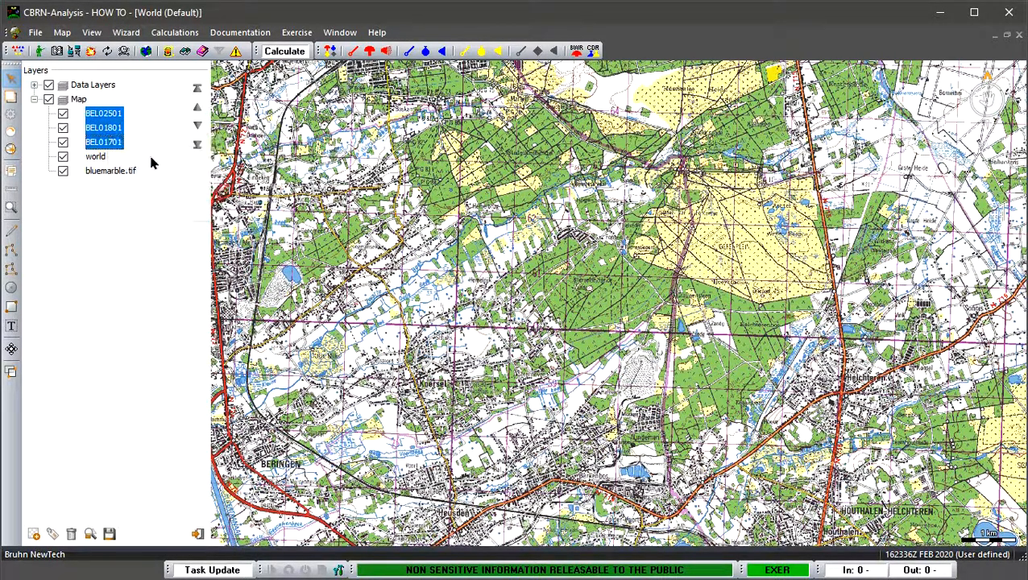
pyautogui.rightClick(105, 139)
pyautogui.click(145, 161)
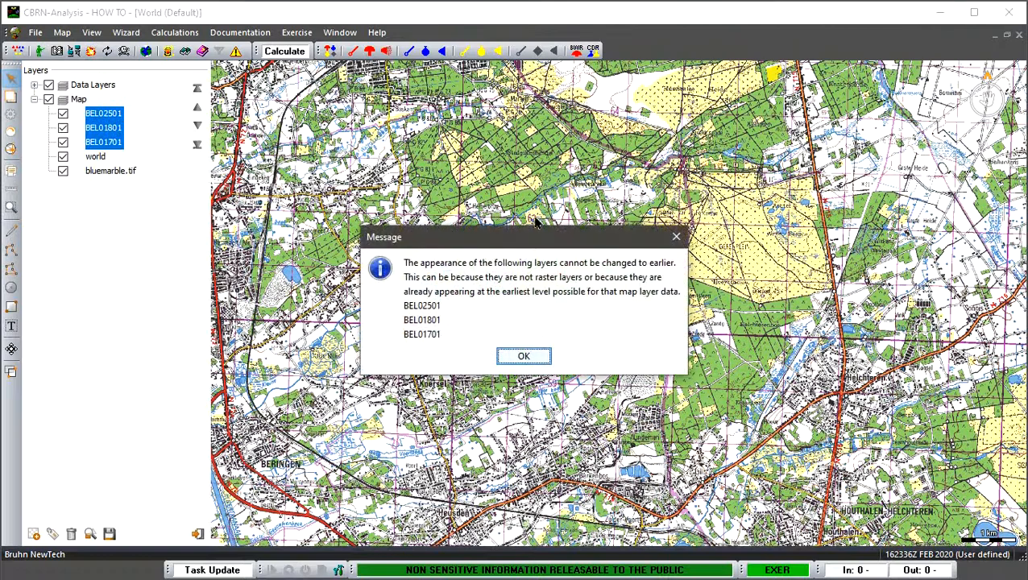
pyautogui.moveTo(538, 236); pyautogui.dragTo(518, 157)
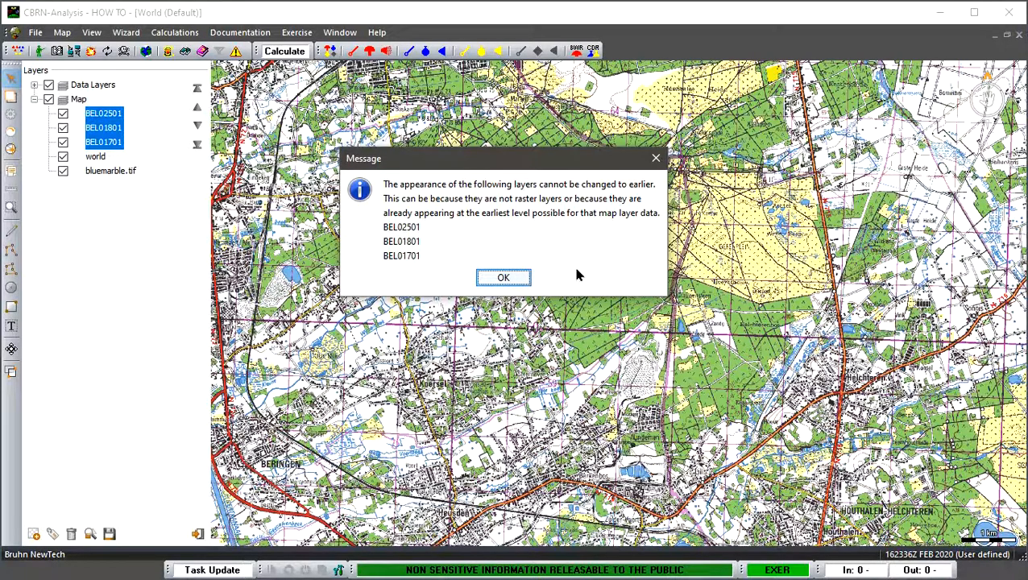
pyautogui.click(523, 278)
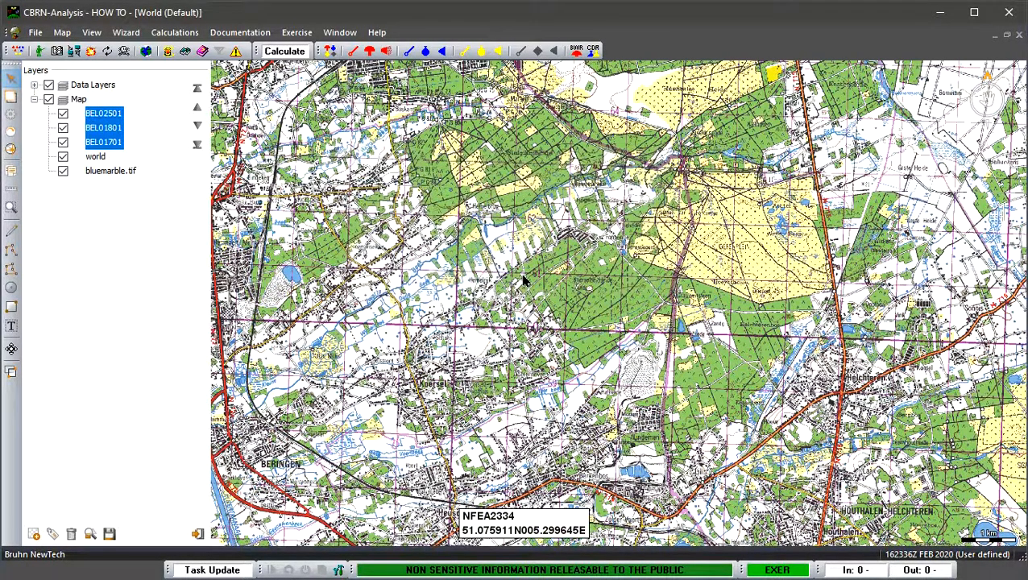
# - Save the current map workspace under the name Belgium in the Map WorkSpaces folder
pyautogui.scroll(-2, 573, 331)
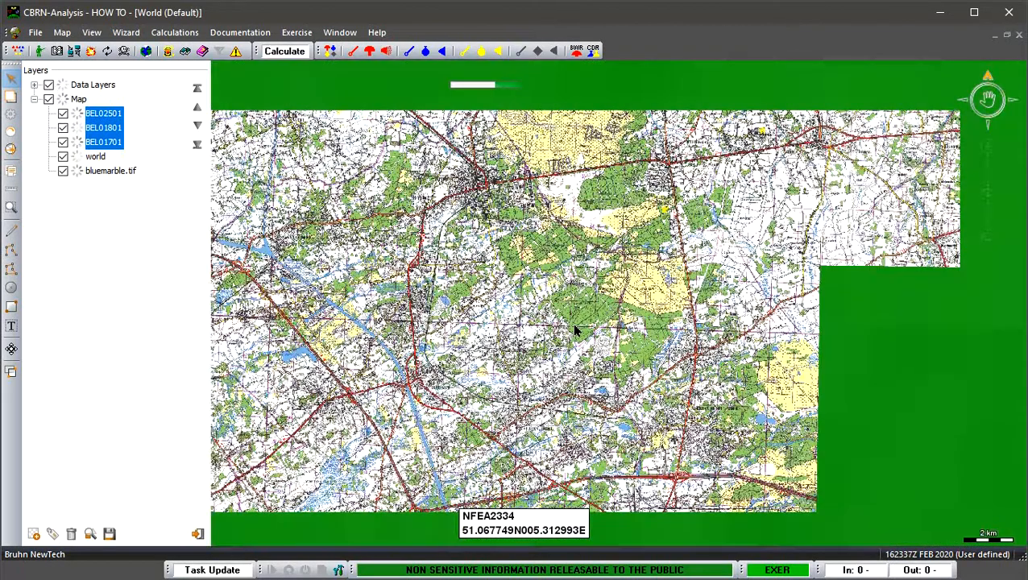
pyautogui.scroll(-3, 573, 331)
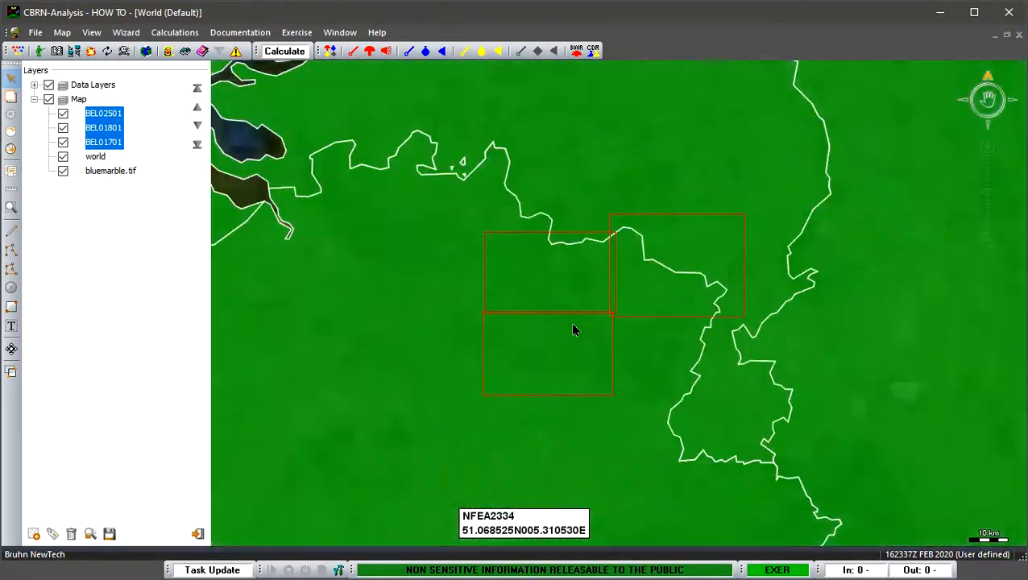
pyautogui.scroll(3, 573, 330)
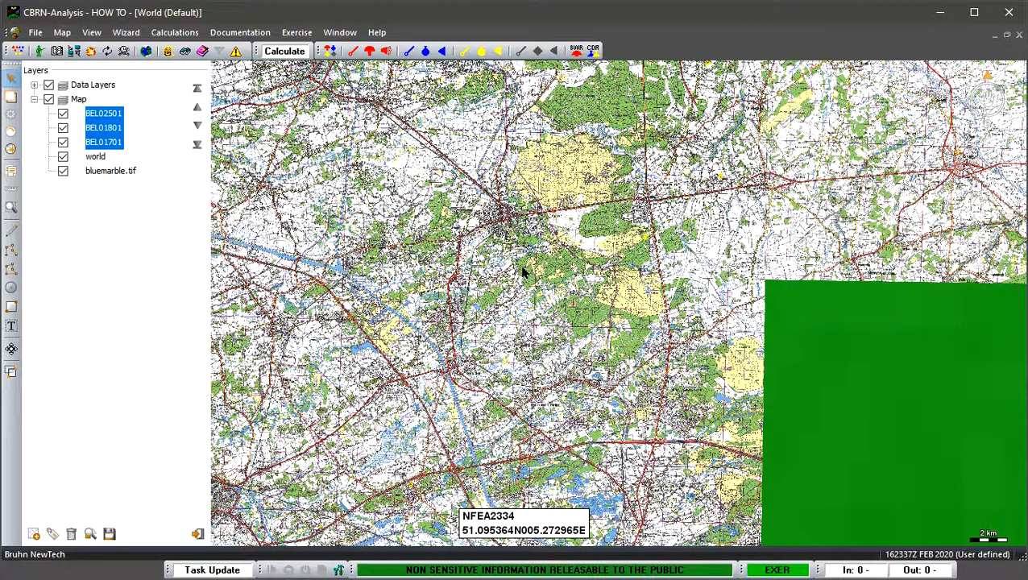
pyautogui.moveTo(524, 272); pyautogui.dragTo(722, 342)
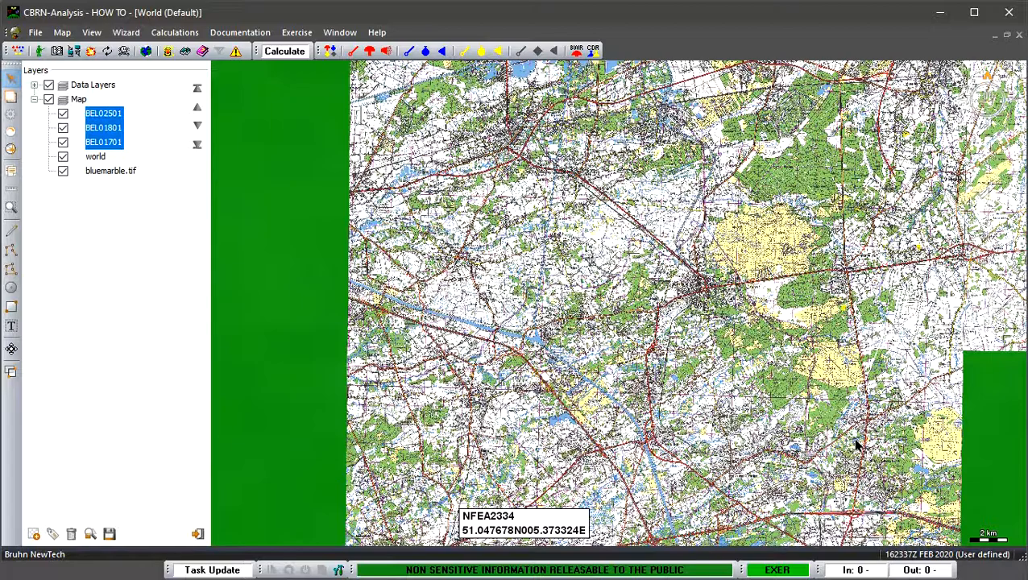
pyautogui.moveTo(725, 257); pyautogui.dragTo(683, 353)
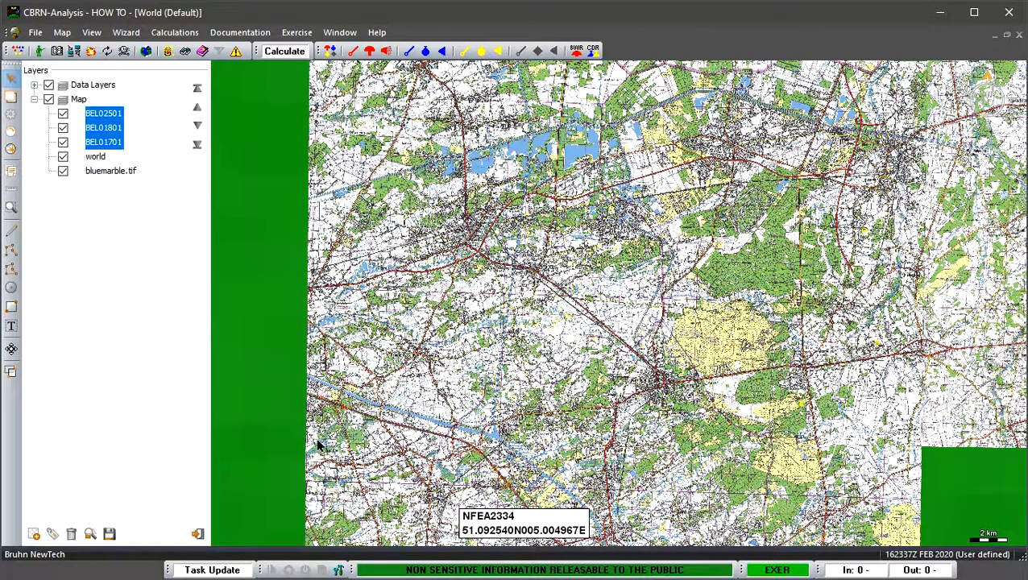
pyautogui.click(110, 535)
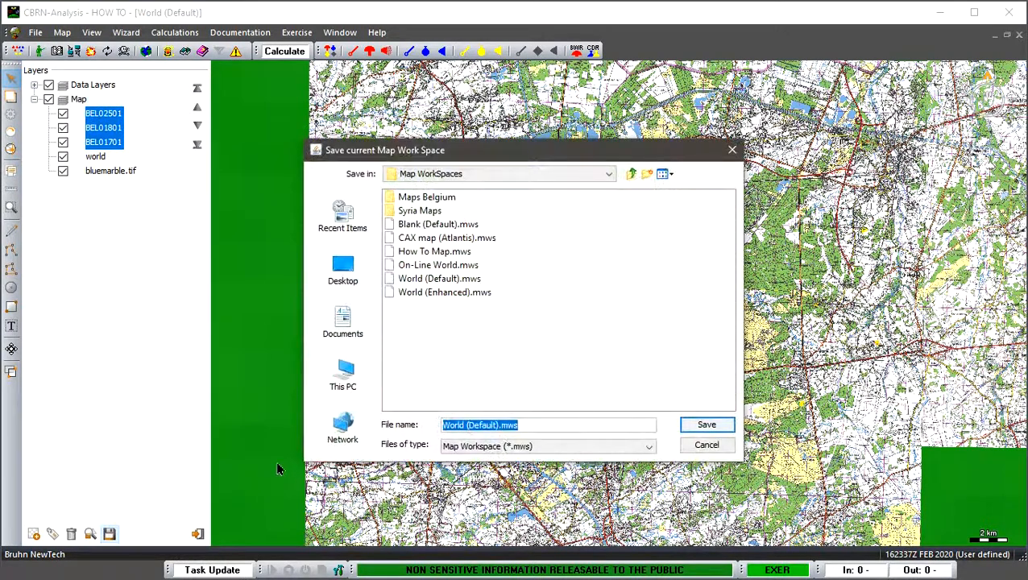
pyautogui.click(535, 424)
pyautogui.moveTo(535, 424); pyautogui.dragTo(413, 423)
pyautogui.write('Bel')
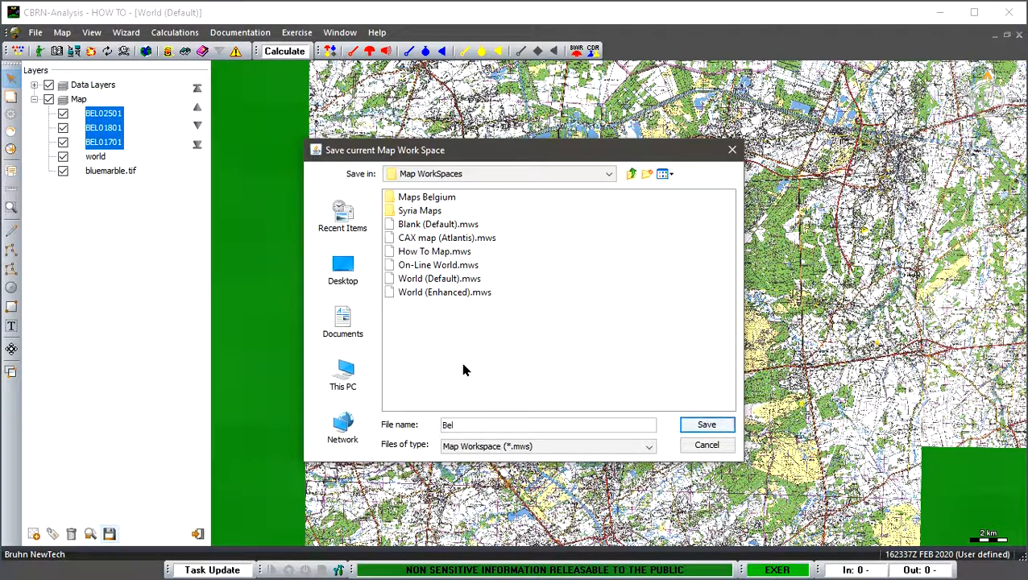
pyautogui.write('gium')
pyautogui.click(694, 425)
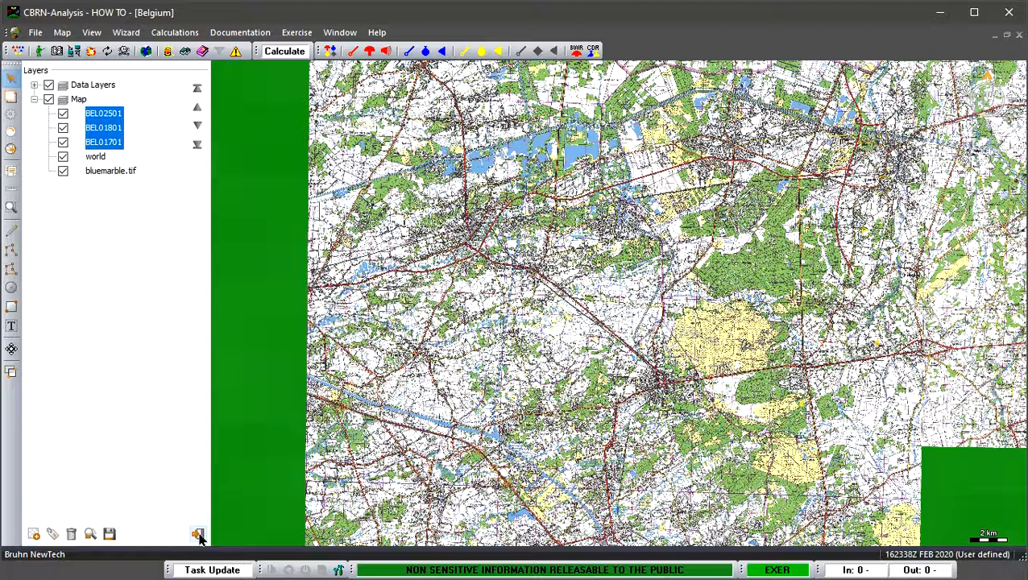
# - Hide the layer list, close the Belgium map and open the World (Enhanced).mws workspace
pyautogui.click(199, 538)
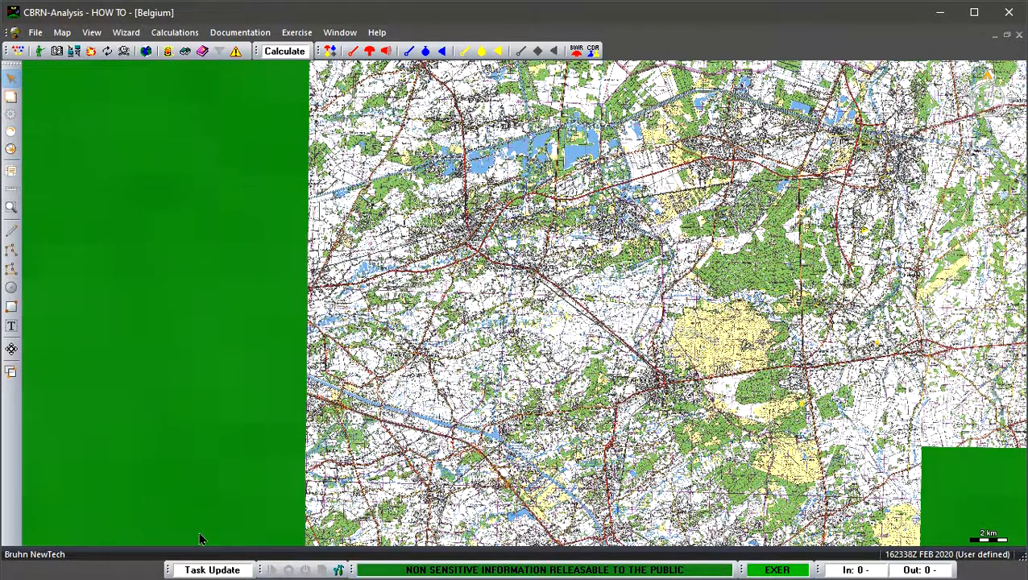
pyautogui.click(1019, 36)
pyautogui.click(48, 34)
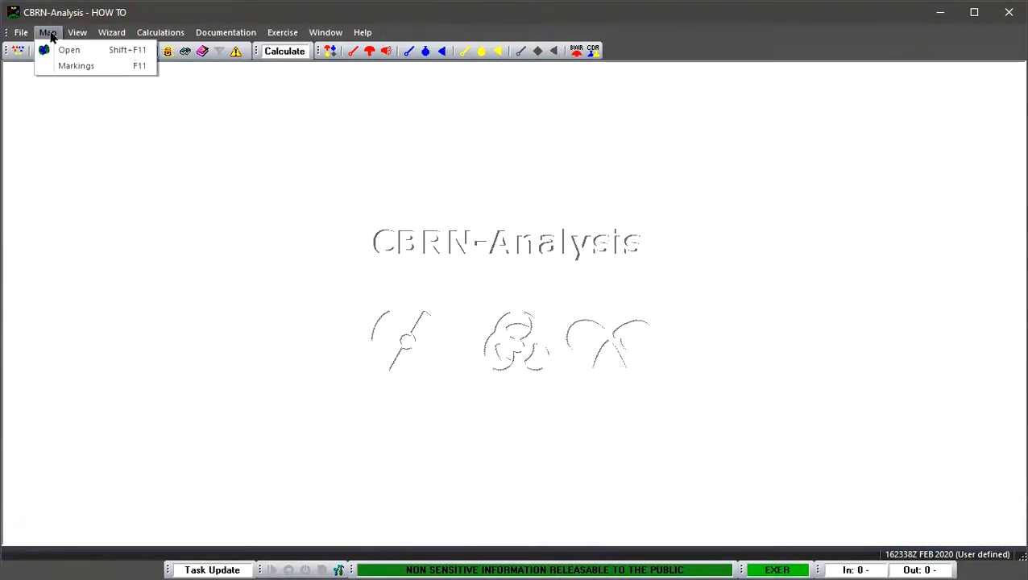
pyautogui.click(68, 50)
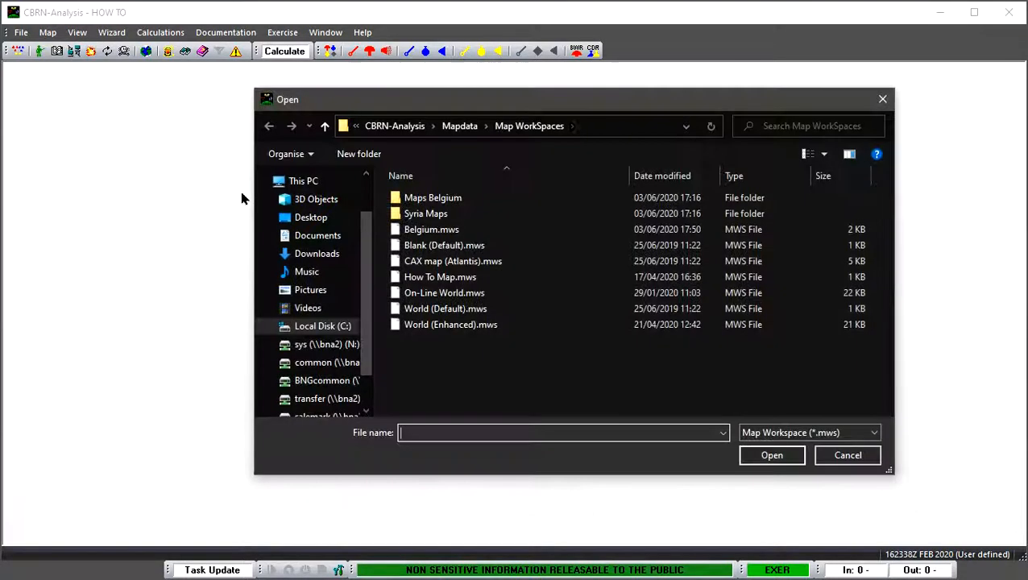
pyautogui.click(431, 325)
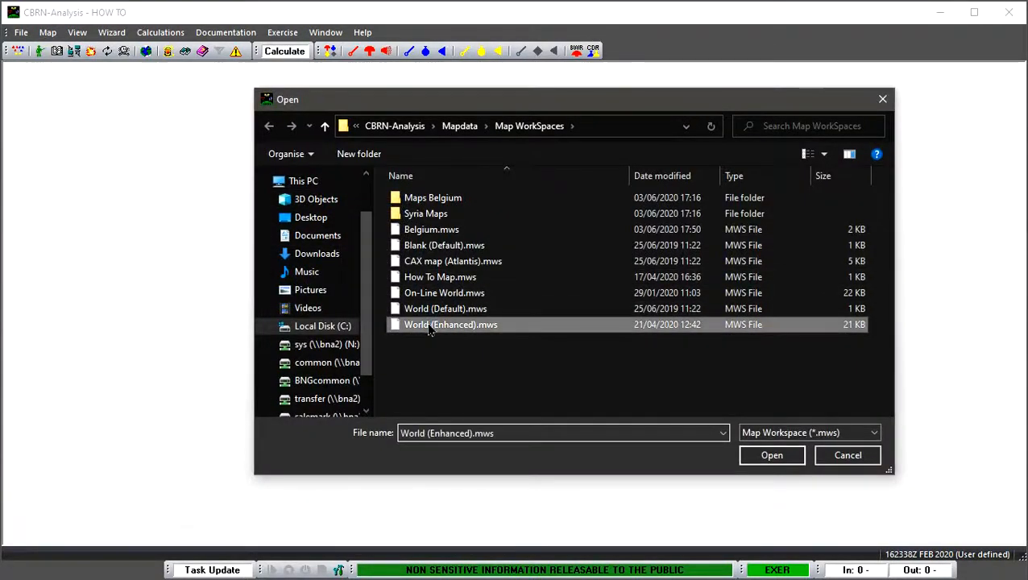
pyautogui.click(771, 455)
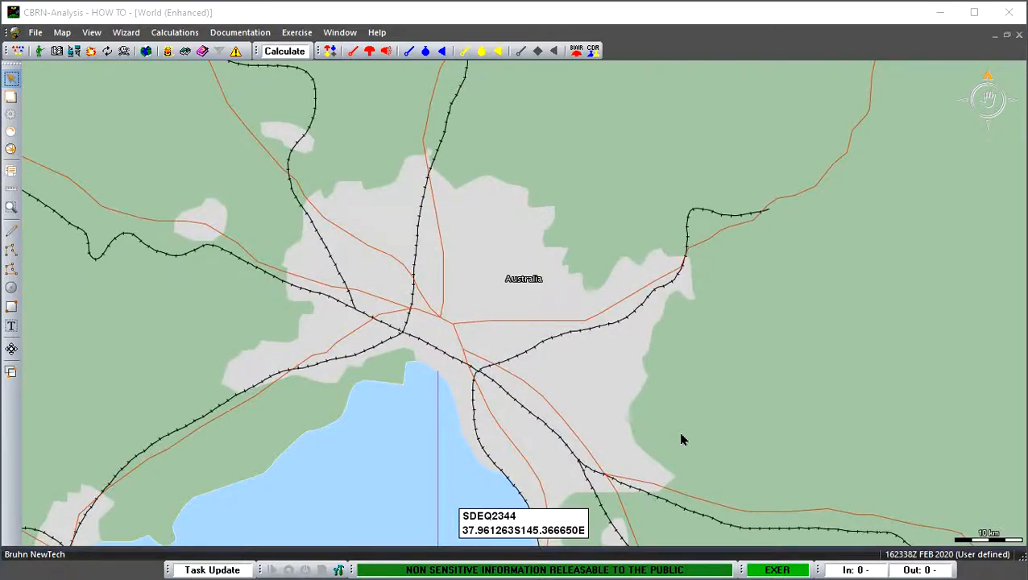
# - Bring Syria into the centre of the World (Enhanced) map and show the layer list
pyautogui.scroll(-3, 538, 373)
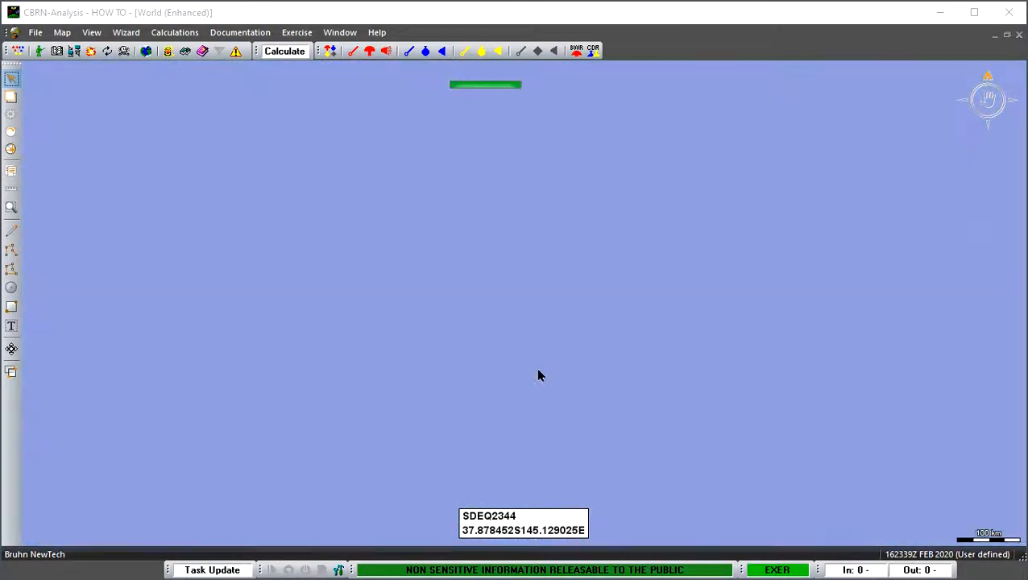
pyautogui.scroll(-1, 539, 374)
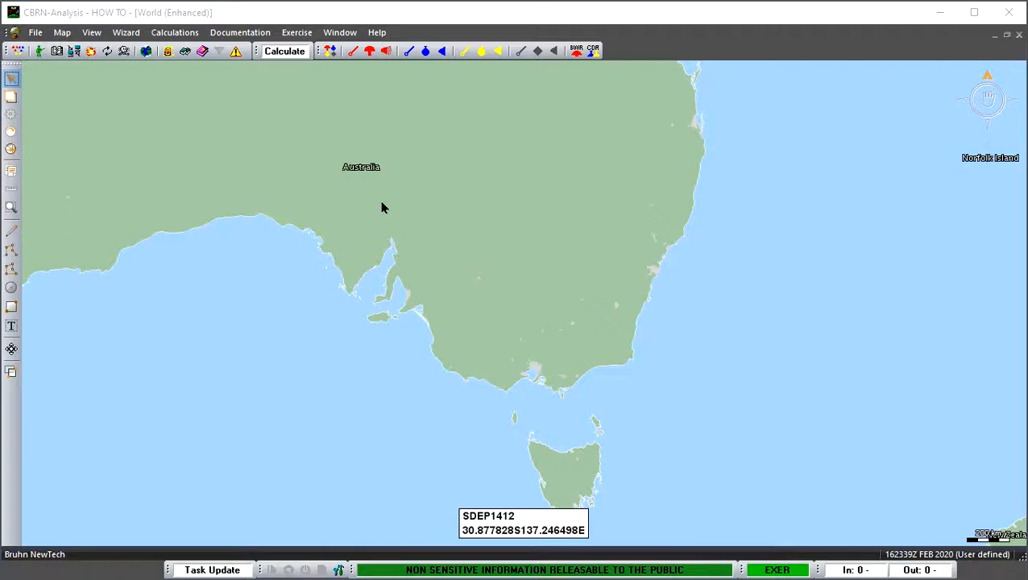
pyautogui.moveTo(434, 238); pyautogui.dragTo(834, 484)
pyautogui.scroll(-1, 459, 248)
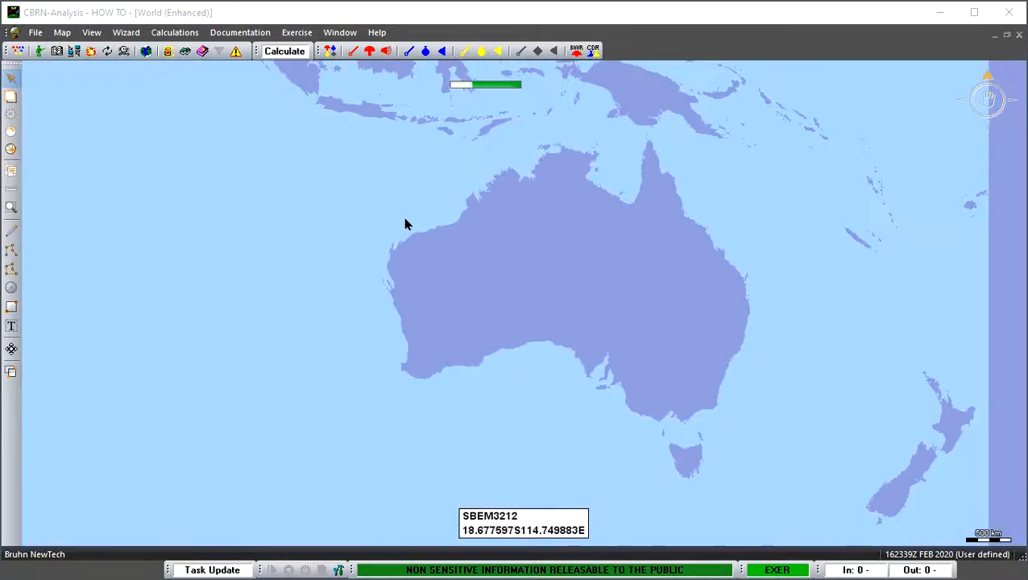
pyautogui.moveTo(399, 215); pyautogui.dragTo(912, 514)
pyautogui.moveTo(431, 228); pyautogui.dragTo(716, 394)
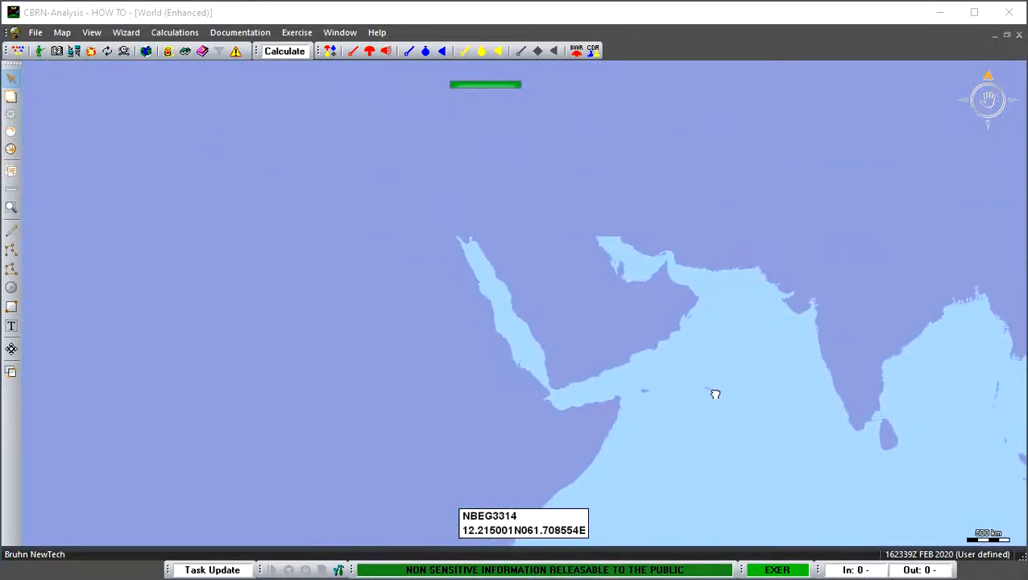
pyautogui.moveTo(530, 223); pyautogui.dragTo(530, 356)
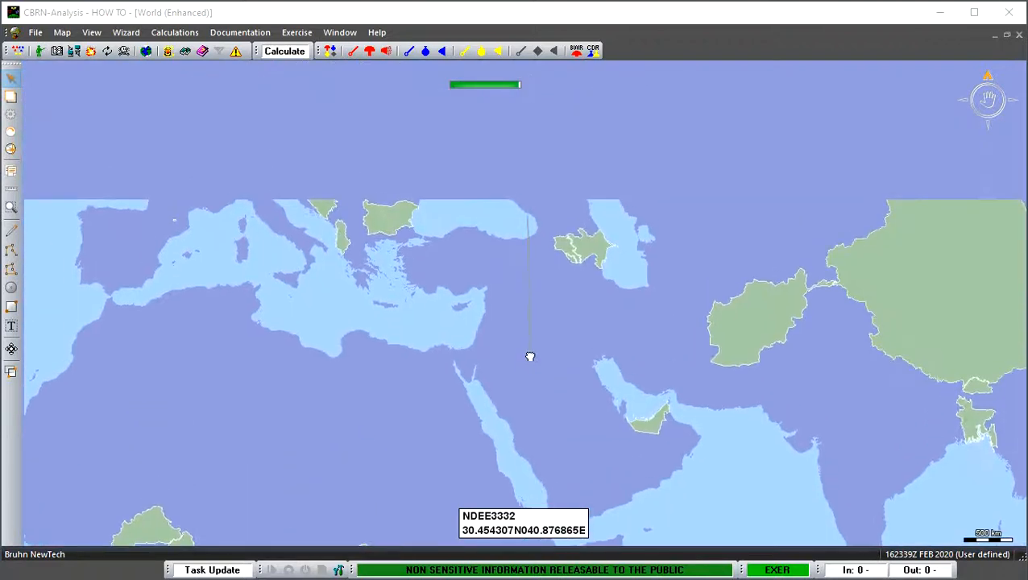
pyautogui.scroll(1, 532, 356)
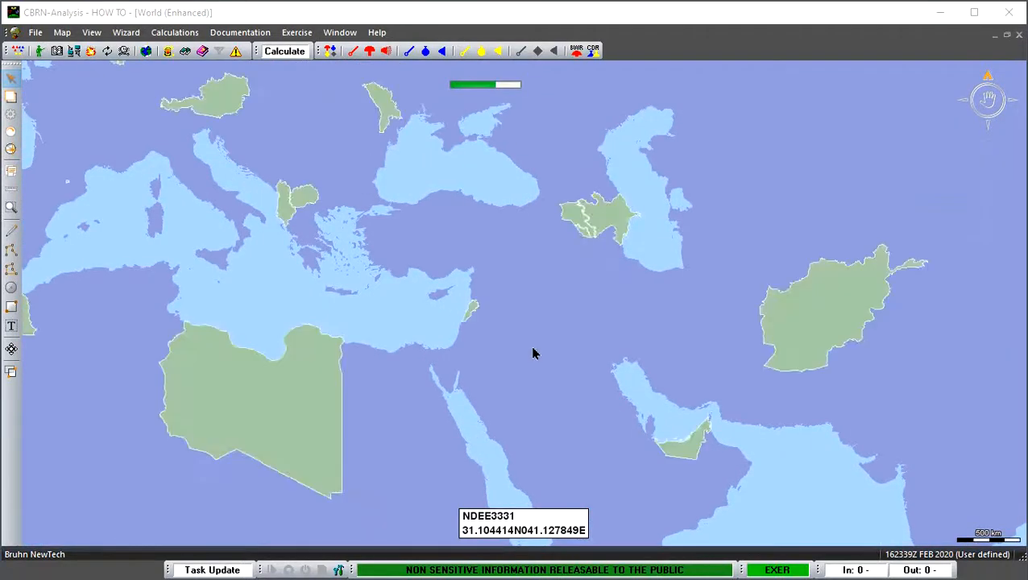
pyautogui.scroll(1, 544, 317)
pyautogui.scroll(1, 542, 317)
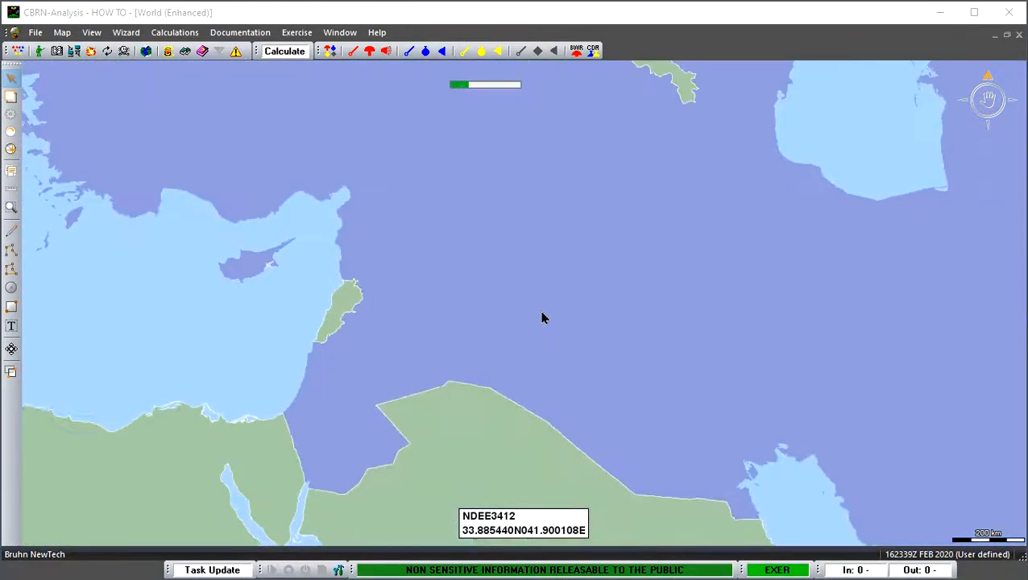
pyautogui.scroll(1, 518, 364)
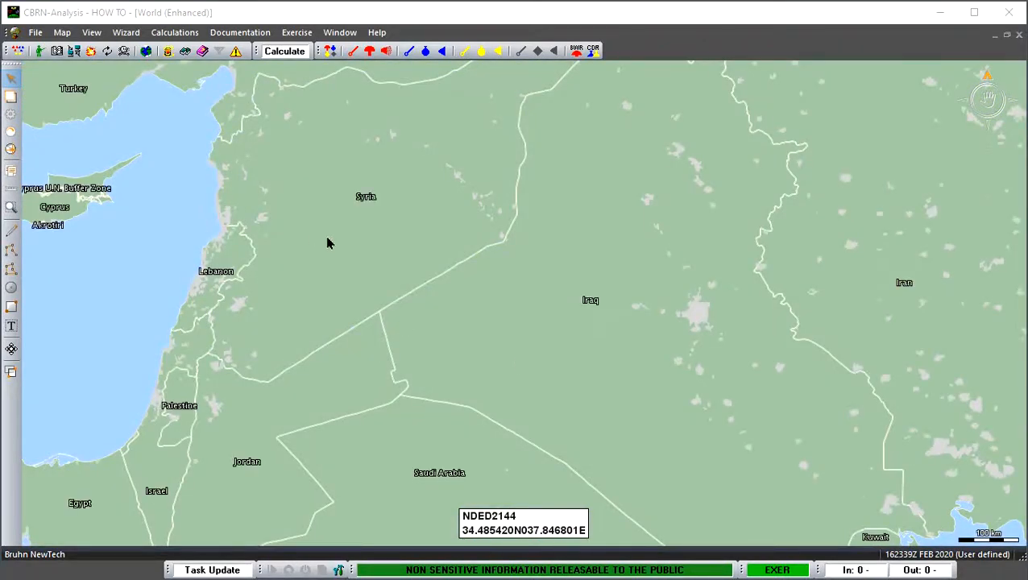
pyautogui.moveTo(327, 241); pyautogui.dragTo(449, 349)
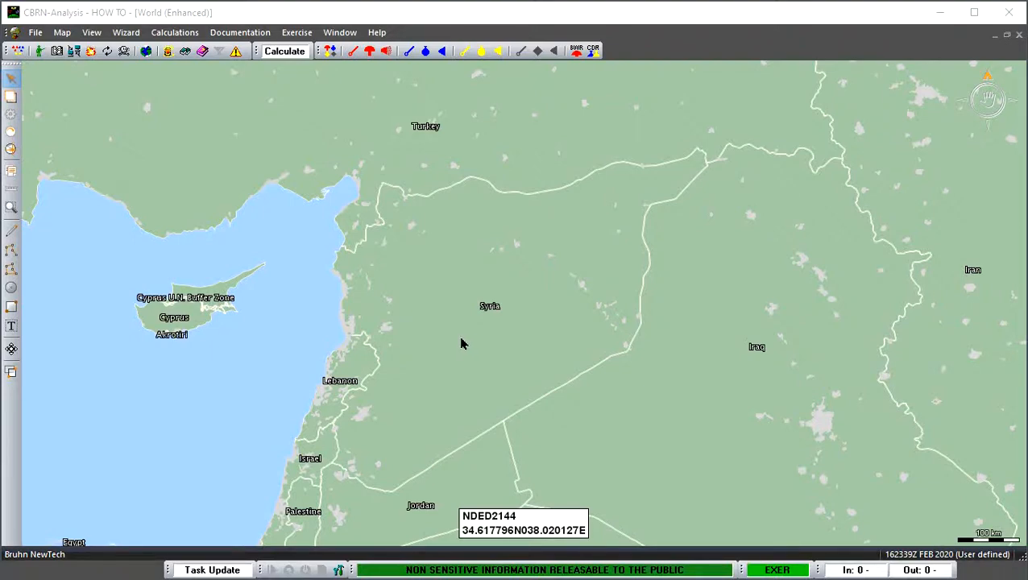
pyautogui.click(10, 100)
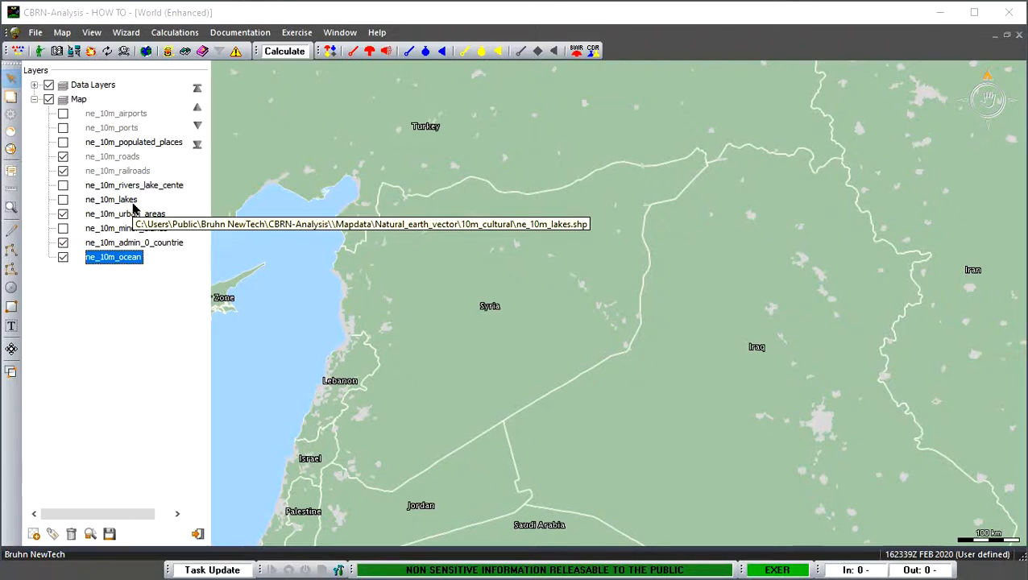
# - Start adding a new map layer and browse to C:\Users\Public\Bruhn NewTech\CBRN-Analysis\Mapdata\Map WorkSpaces\Syria Maps
pyautogui.click(33, 535)
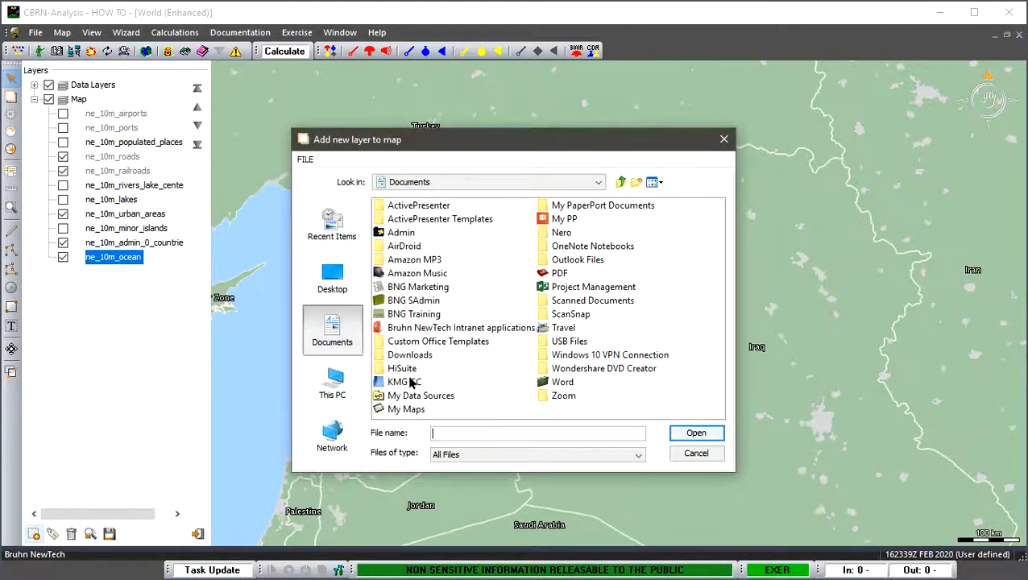
pyautogui.click(333, 383)
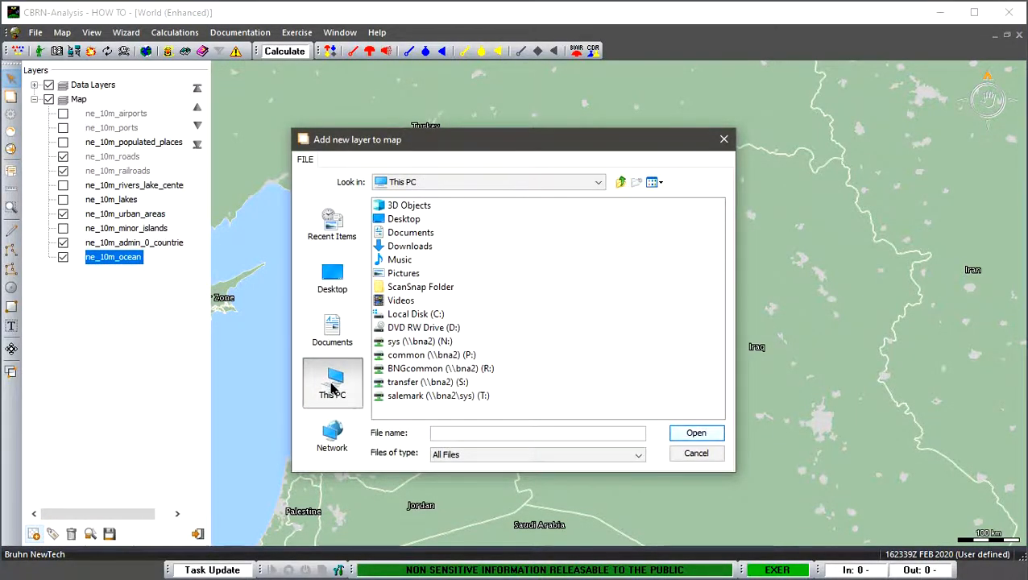
pyautogui.doubleClick(406, 314)
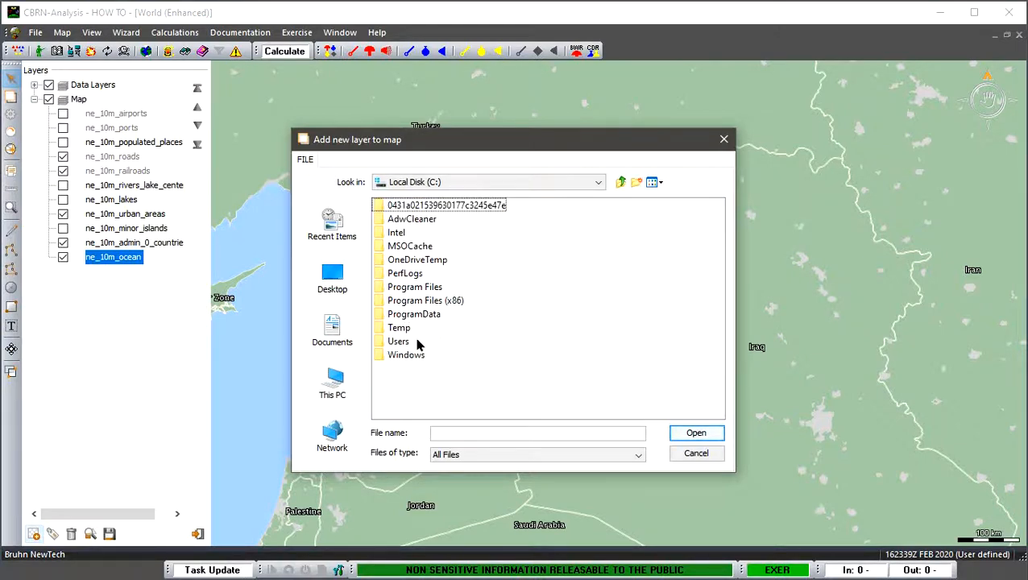
pyautogui.doubleClick(399, 343)
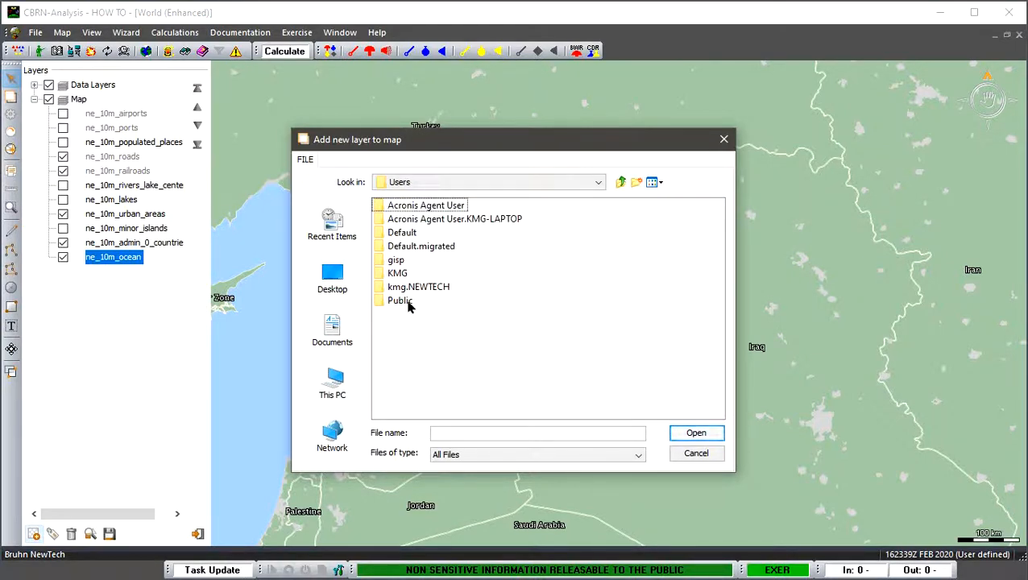
pyautogui.doubleClick(403, 303)
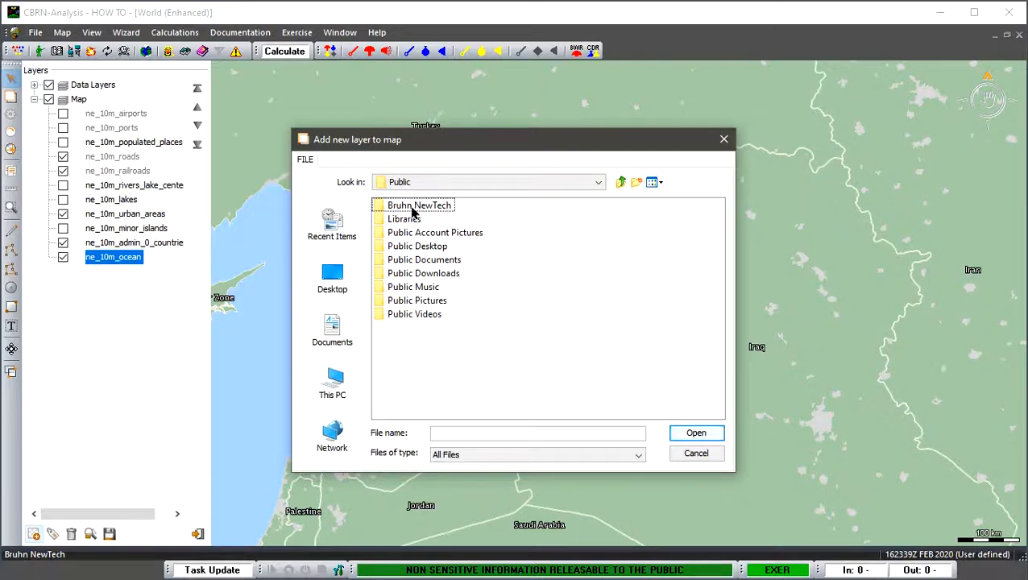
pyautogui.doubleClick(412, 206)
pyautogui.doubleClick(417, 219)
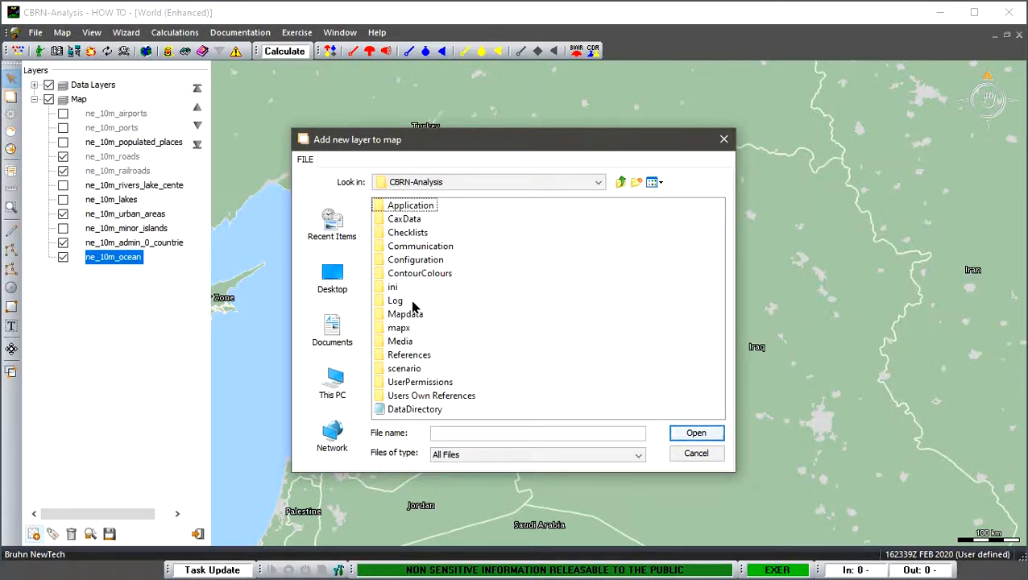
pyautogui.doubleClick(411, 314)
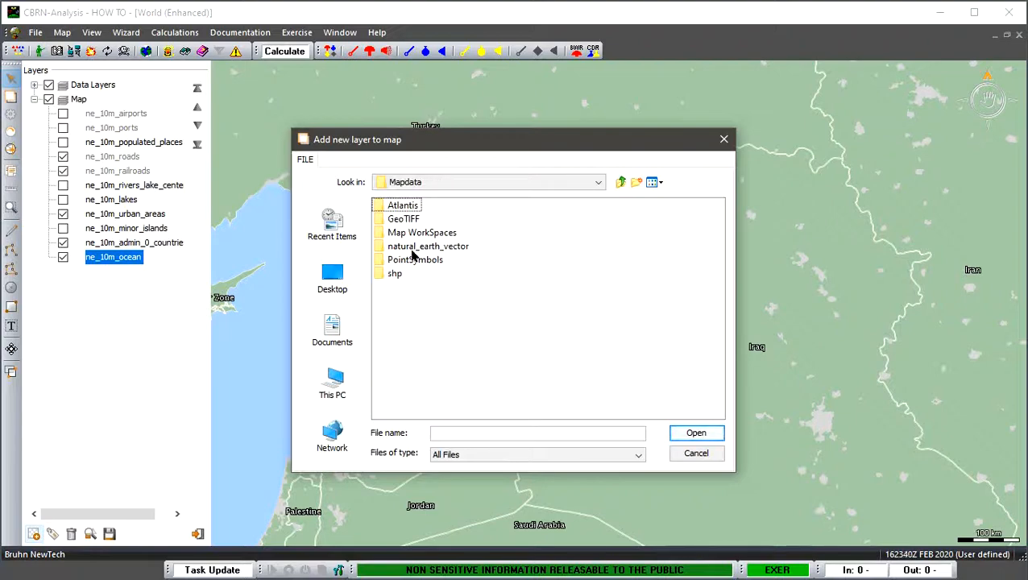
pyautogui.doubleClick(419, 233)
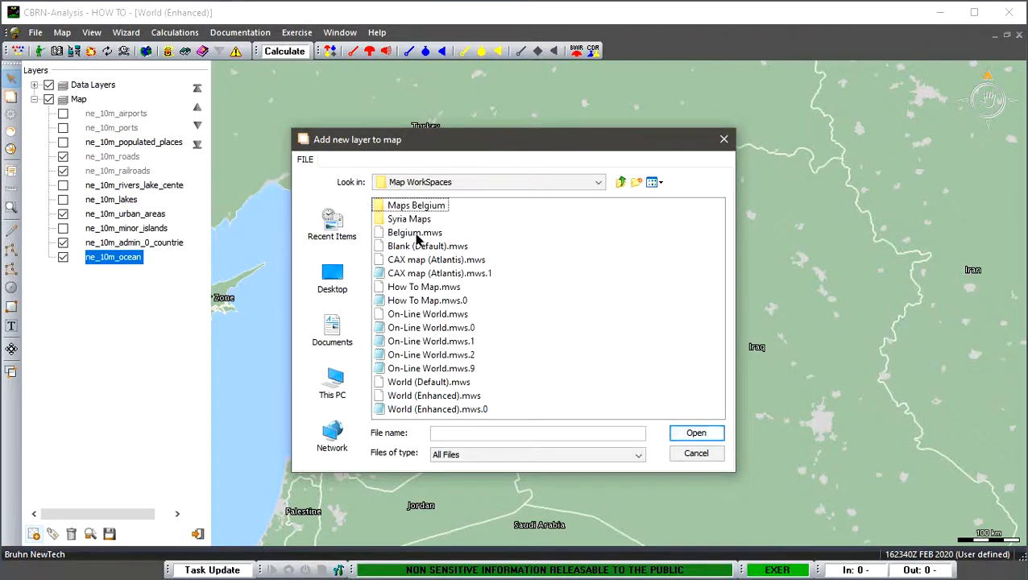
pyautogui.doubleClick(422, 220)
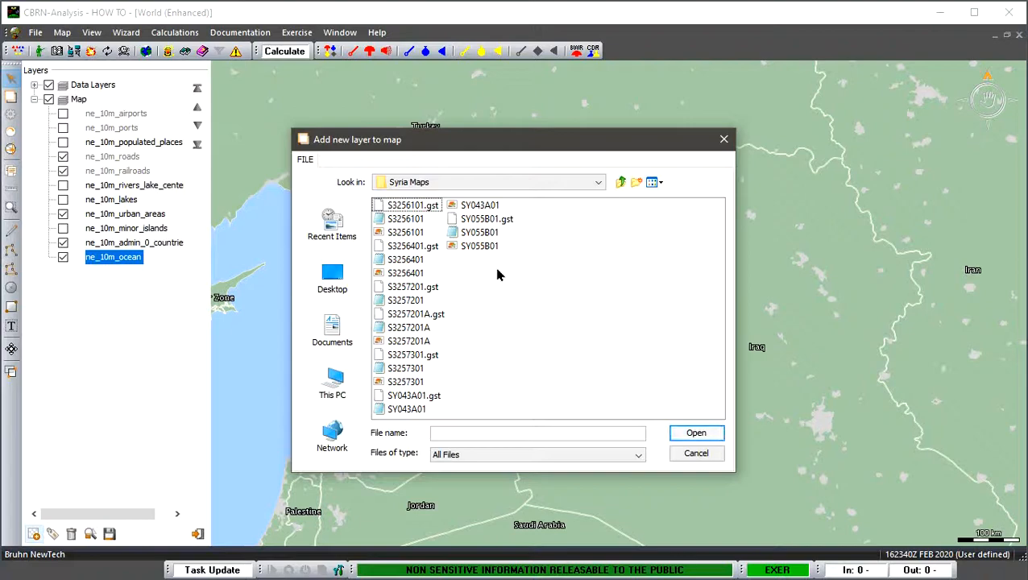
pyautogui.click(412, 233)
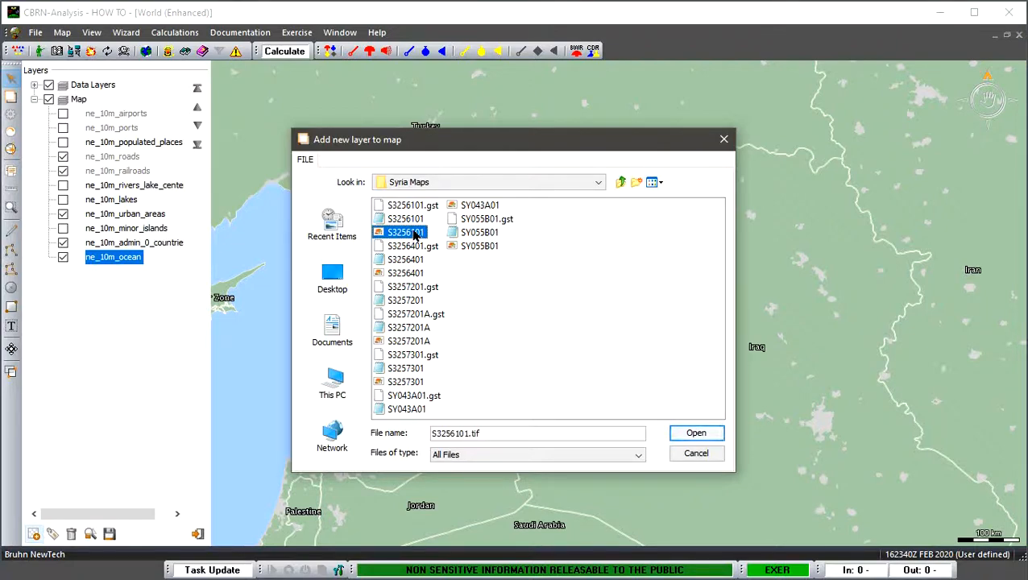
pyautogui.keyDown('ctrl'); pyautogui.click(420, 274); pyautogui.keyUp('ctrl')
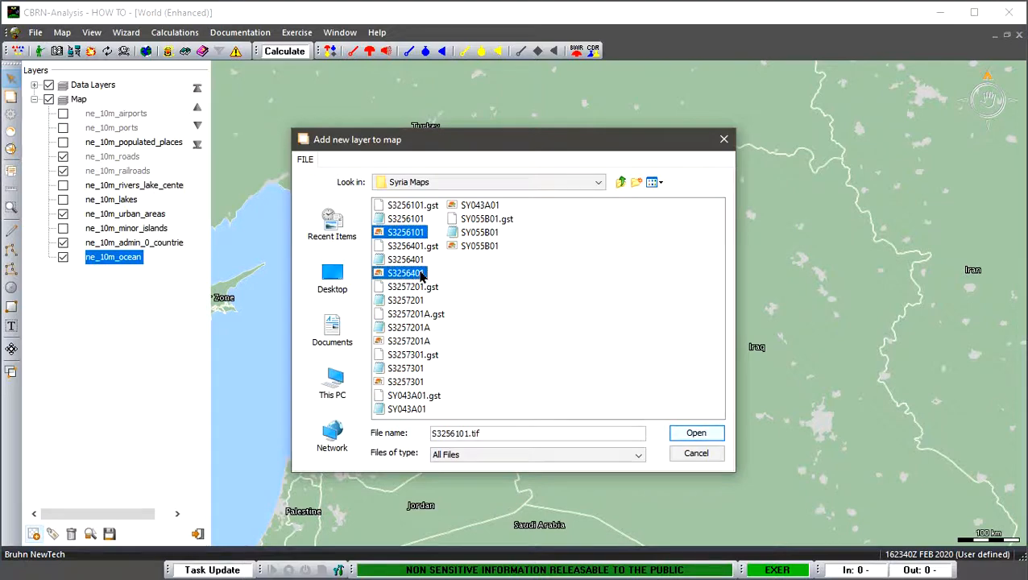
pyautogui.keyDown('ctrl'); pyautogui.click(412, 341); pyautogui.keyUp('ctrl')
pyautogui.keyDown('ctrl'); pyautogui.click(411, 373); pyautogui.keyUp('ctrl')
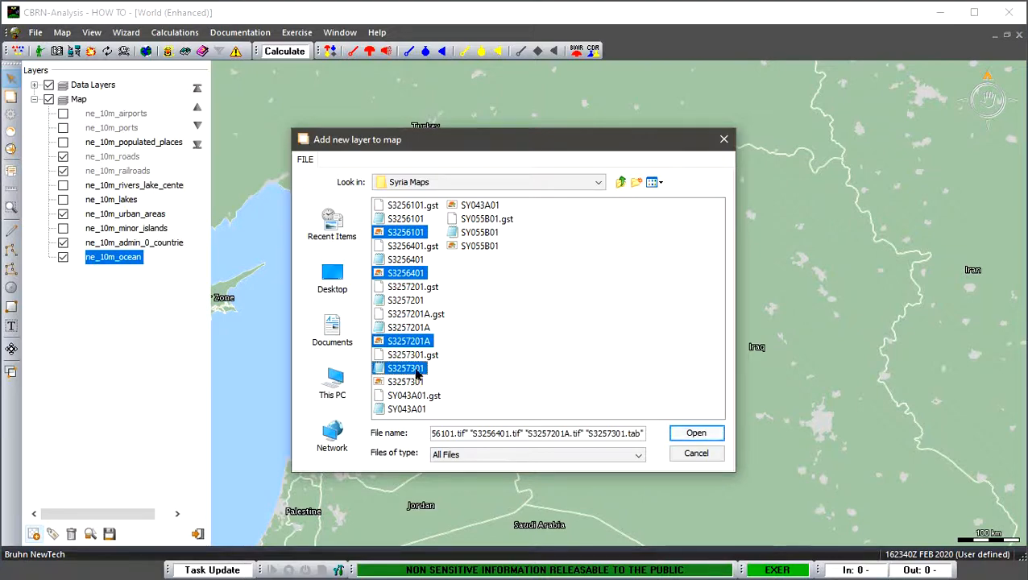
# - Add the TIFF files S3256101, S3256401, S3257201A, S3257301, SY043A01 and SY055B01 to the map as layers
pyautogui.click(408, 234)
pyautogui.keyDown('ctrl'); pyautogui.click(408, 274); pyautogui.keyUp('ctrl')
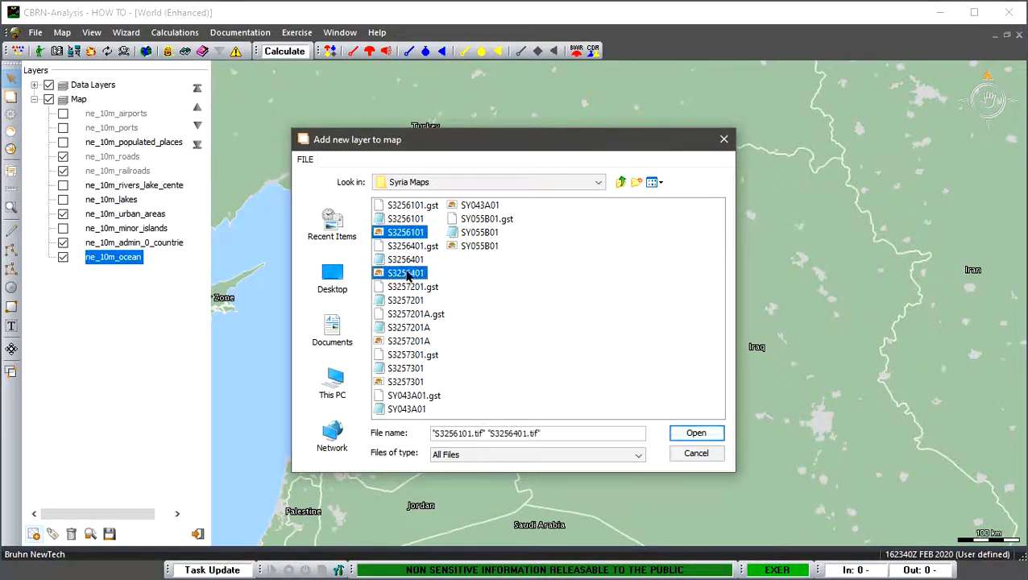
pyautogui.keyDown('ctrl'); pyautogui.click(401, 342); pyautogui.keyUp('ctrl')
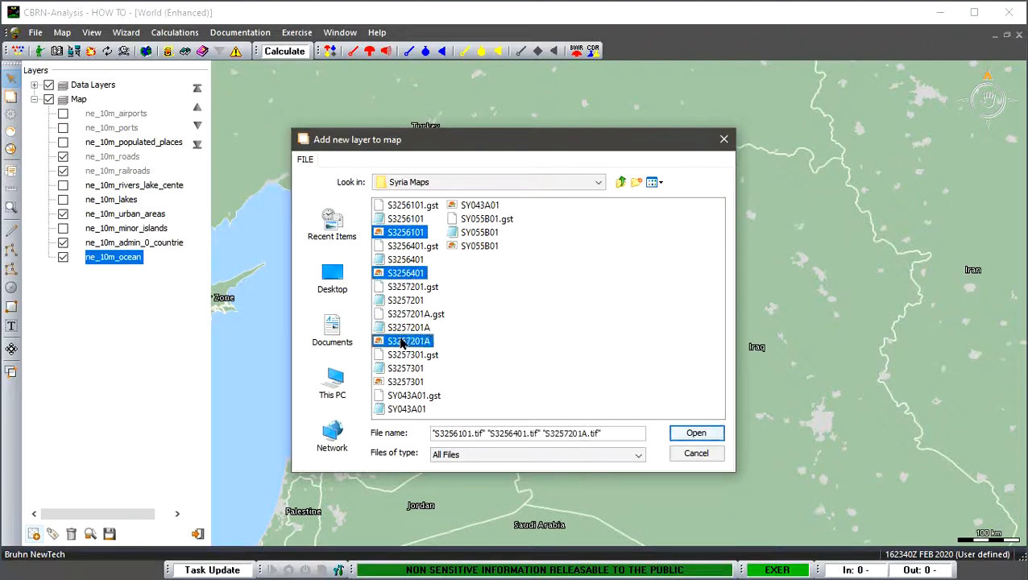
pyautogui.keyDown('ctrl'); pyautogui.click(401, 381); pyautogui.keyUp('ctrl')
pyautogui.keyDown('ctrl'); pyautogui.click(469, 207); pyautogui.keyUp('ctrl')
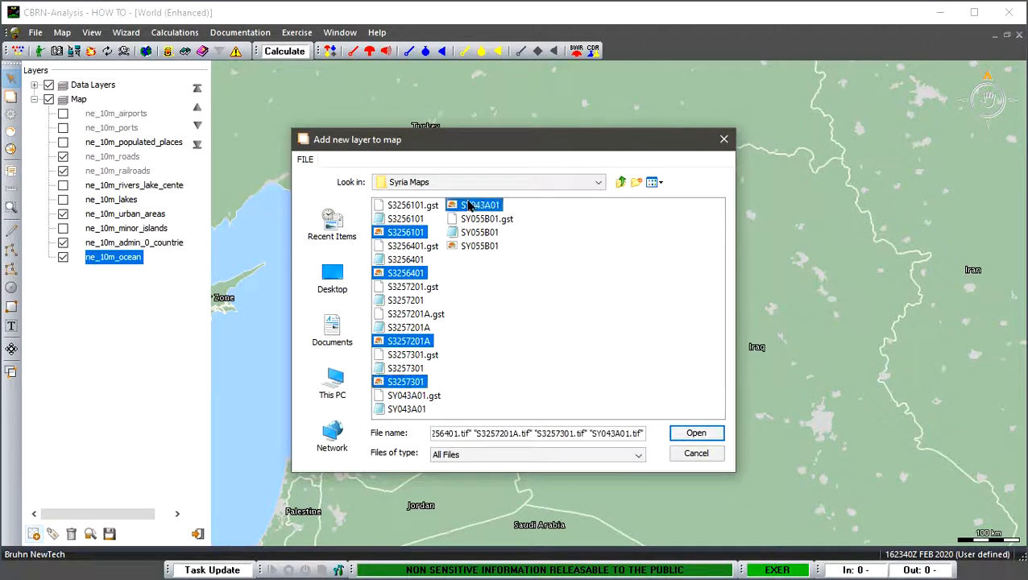
pyautogui.keyDown('ctrl'); pyautogui.click(481, 248); pyautogui.keyUp('ctrl')
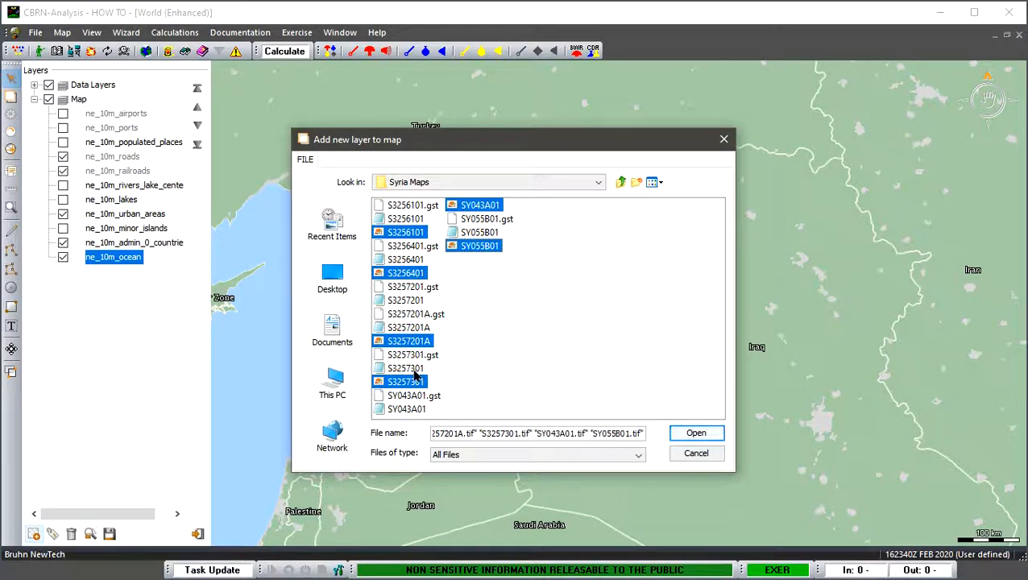
pyautogui.click(696, 434)
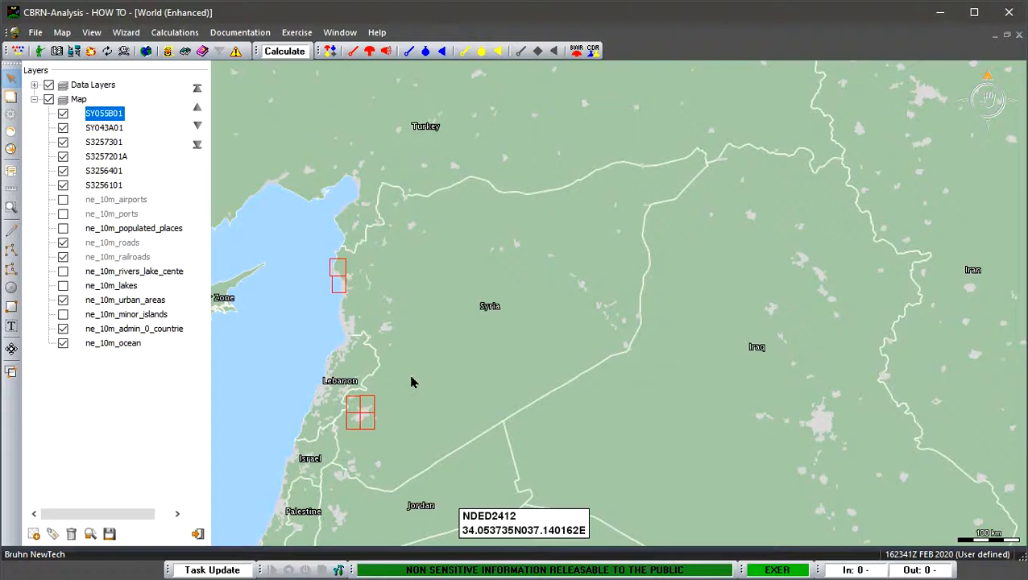
# - Make the six Syria raster layers, SY055B01 through S3256101, appear earlier, repeating until their earliest possible level, and dismiss the resulting message
pyautogui.moveTo(415, 378); pyautogui.dragTo(553, 263)
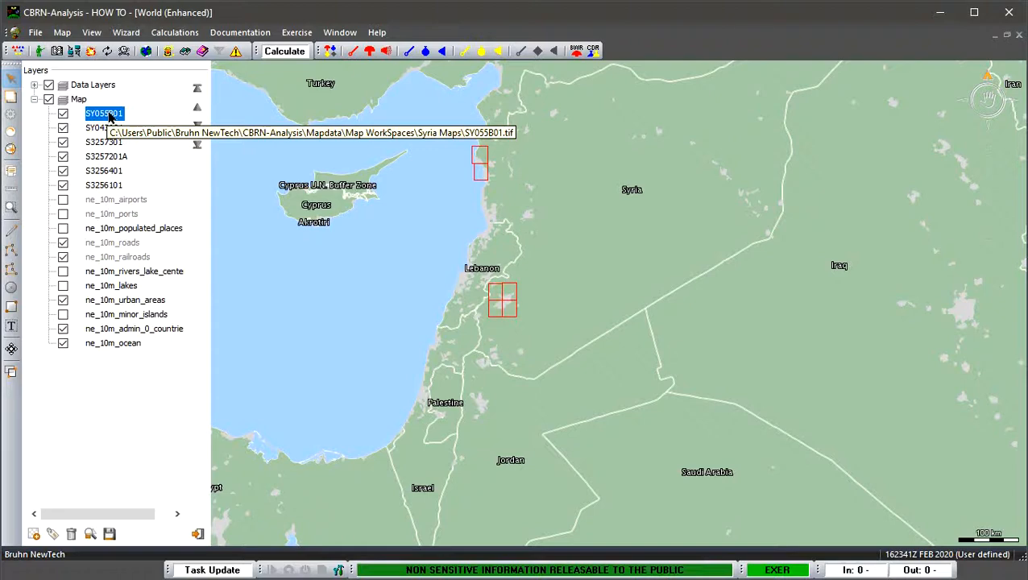
pyautogui.keyDown('shift'); pyautogui.click(110, 186); pyautogui.keyUp('shift')
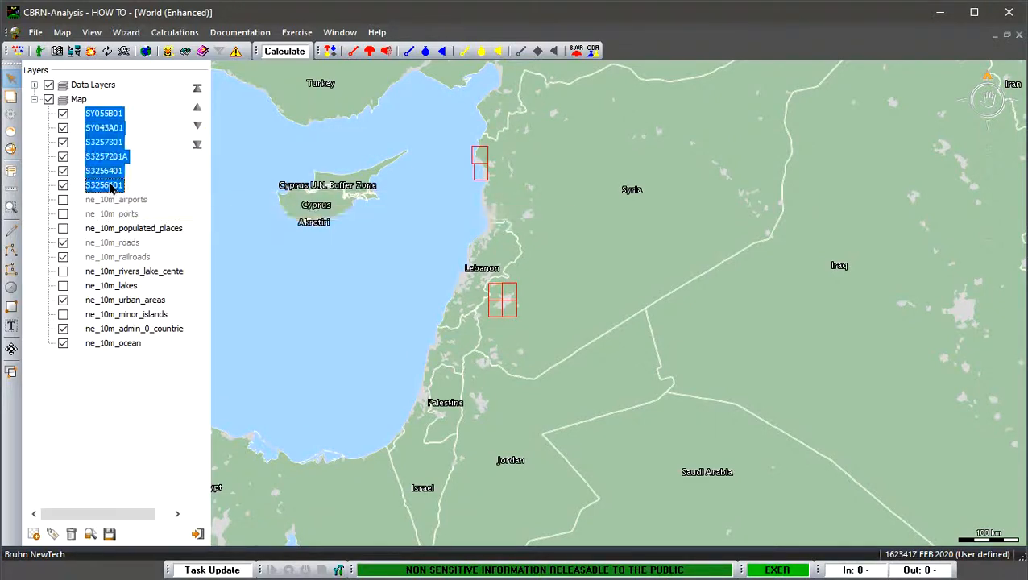
pyautogui.rightClick(110, 133)
pyautogui.click(145, 153)
pyautogui.rightClick(110, 145)
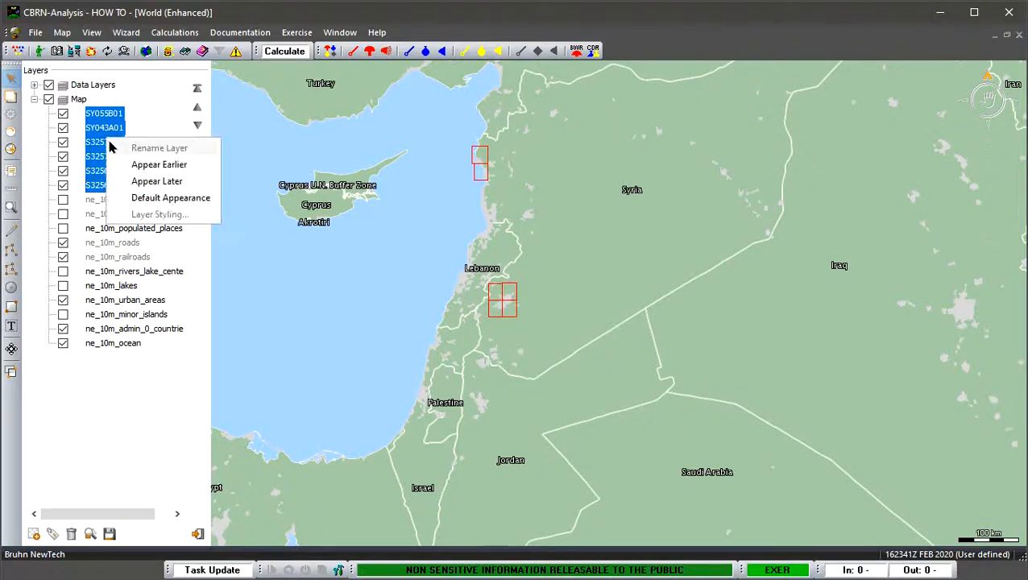
pyautogui.click(133, 164)
pyautogui.rightClick(110, 146)
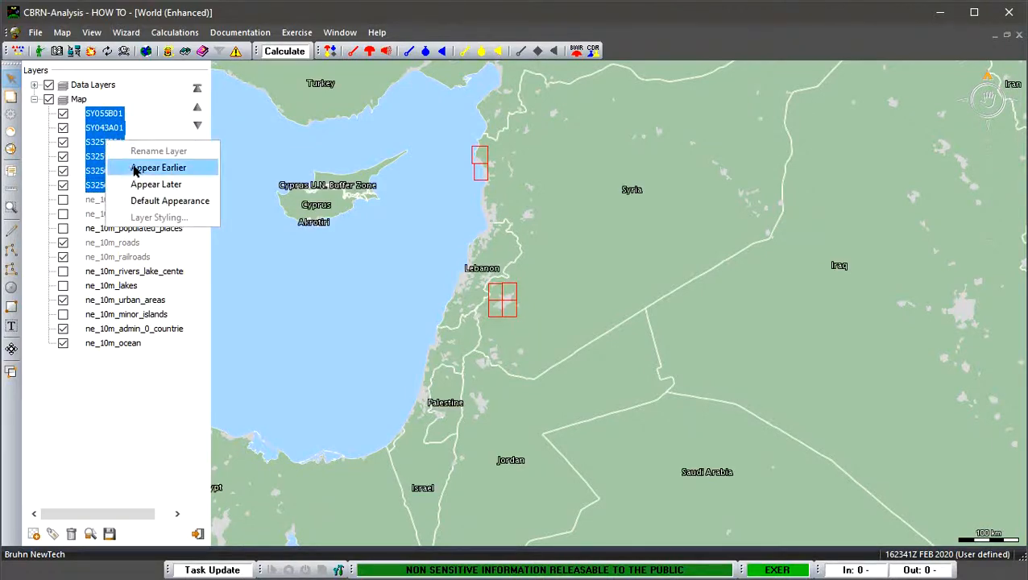
pyautogui.click(134, 167)
pyautogui.rightClick(103, 140)
pyautogui.click(148, 165)
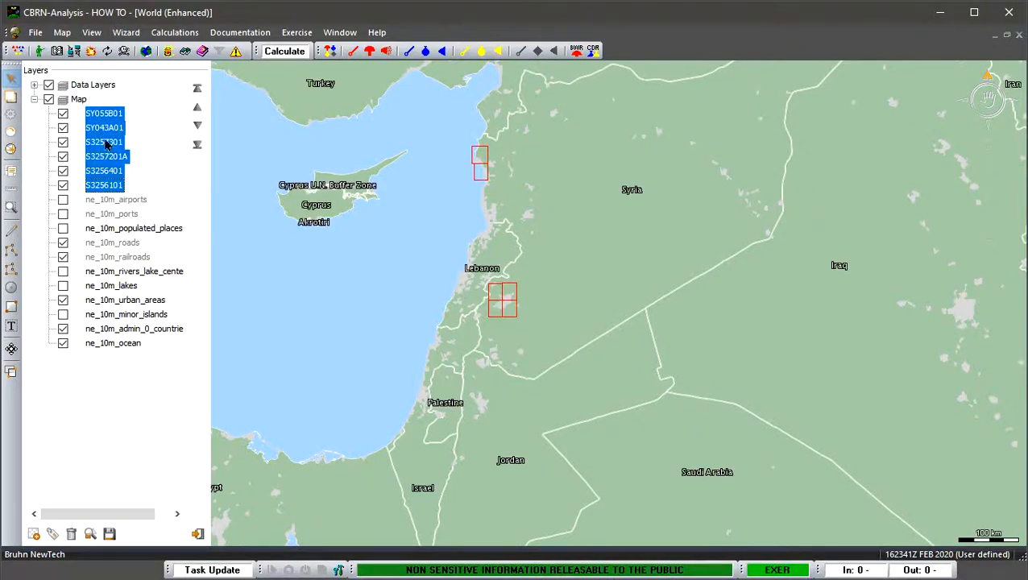
pyautogui.rightClick(108, 140)
pyautogui.click(147, 166)
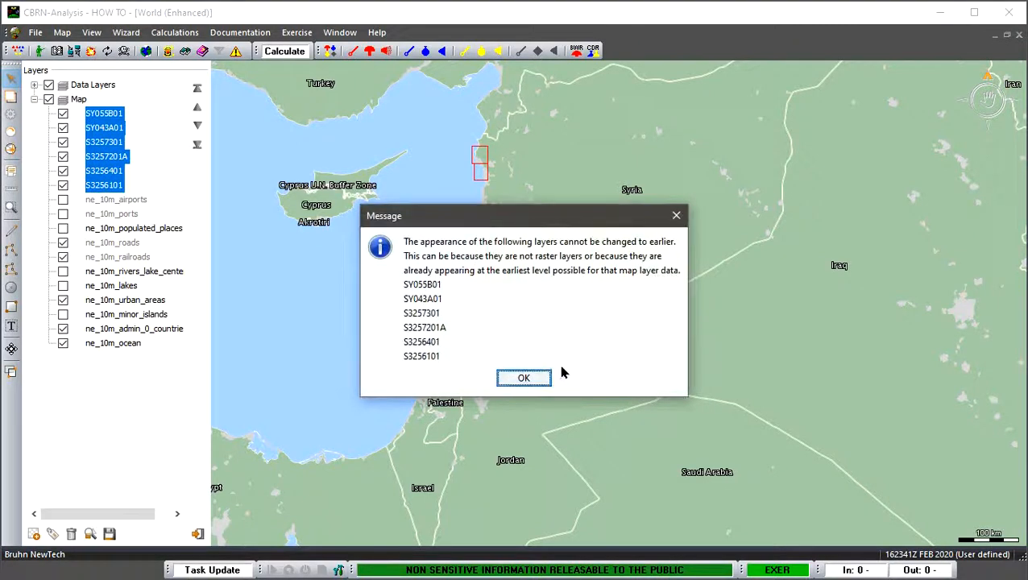
pyautogui.click(538, 375)
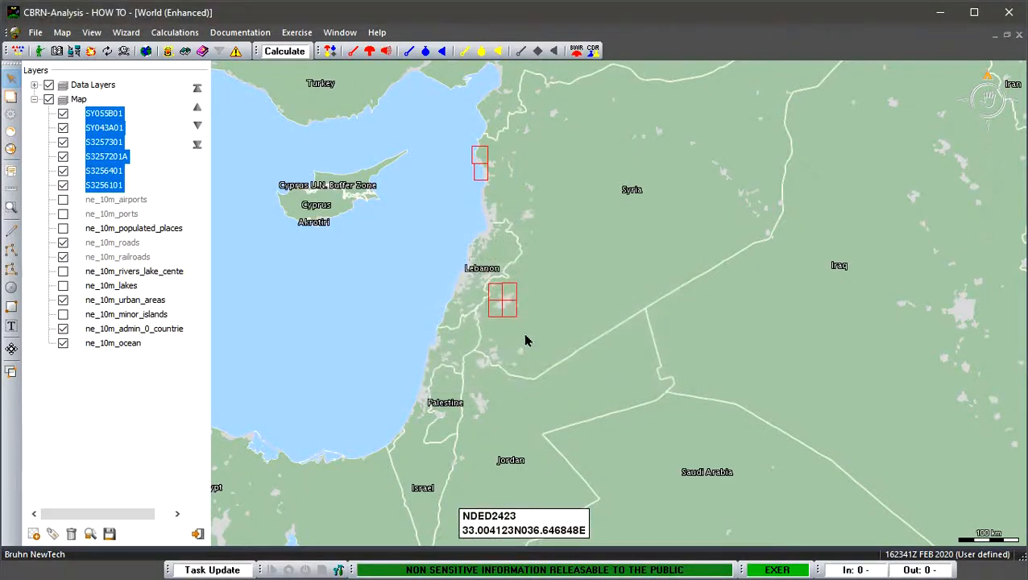
# - Zoom in on the four adjoining sheet outlines southeast of Lebanon and examine the raster maps around the large built-up area
pyautogui.scroll(3, 524, 341)
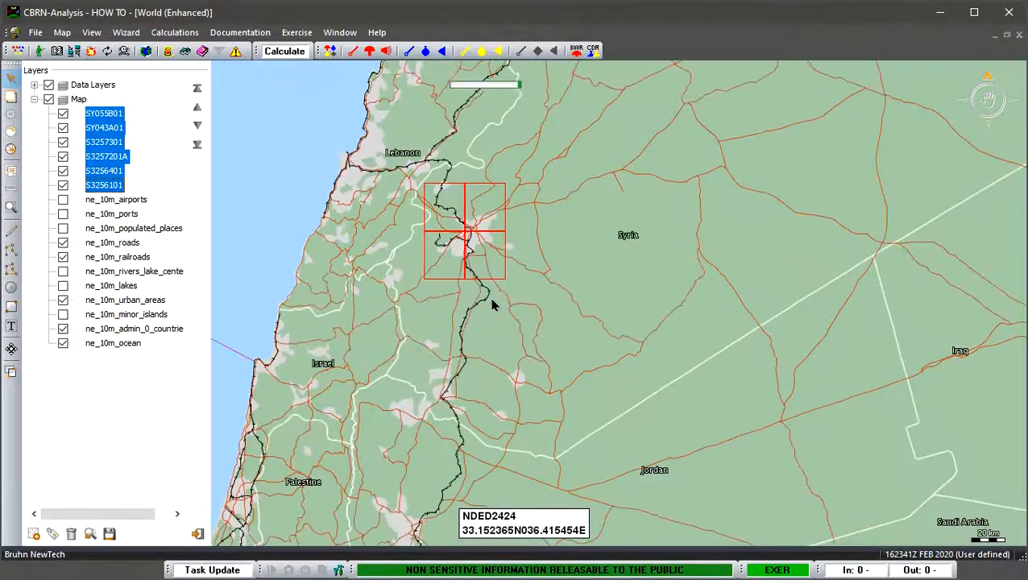
pyautogui.moveTo(493, 305); pyautogui.dragTo(555, 374)
pyautogui.scroll(5, 556, 373)
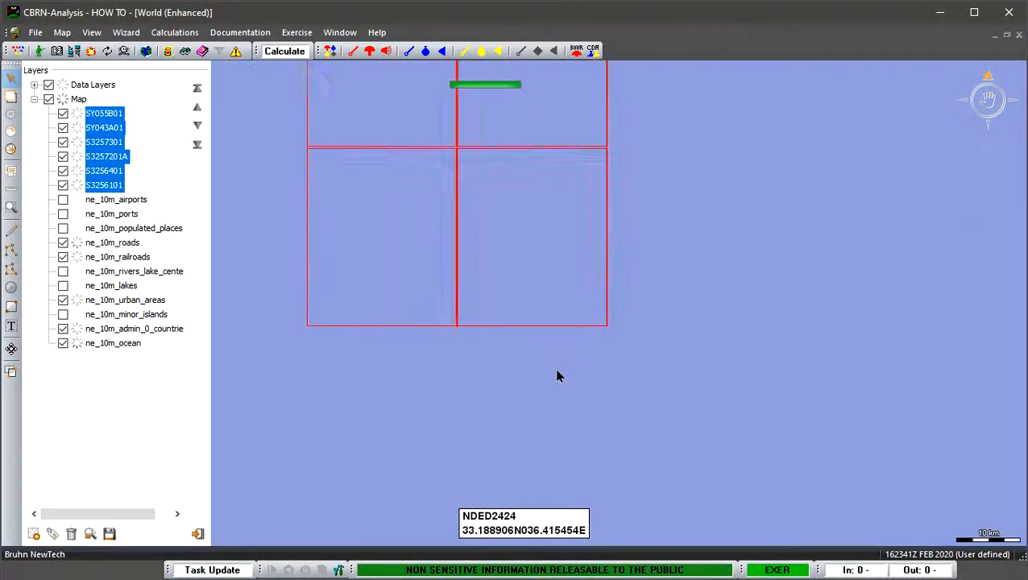
pyautogui.moveTo(529, 234); pyautogui.dragTo(678, 475)
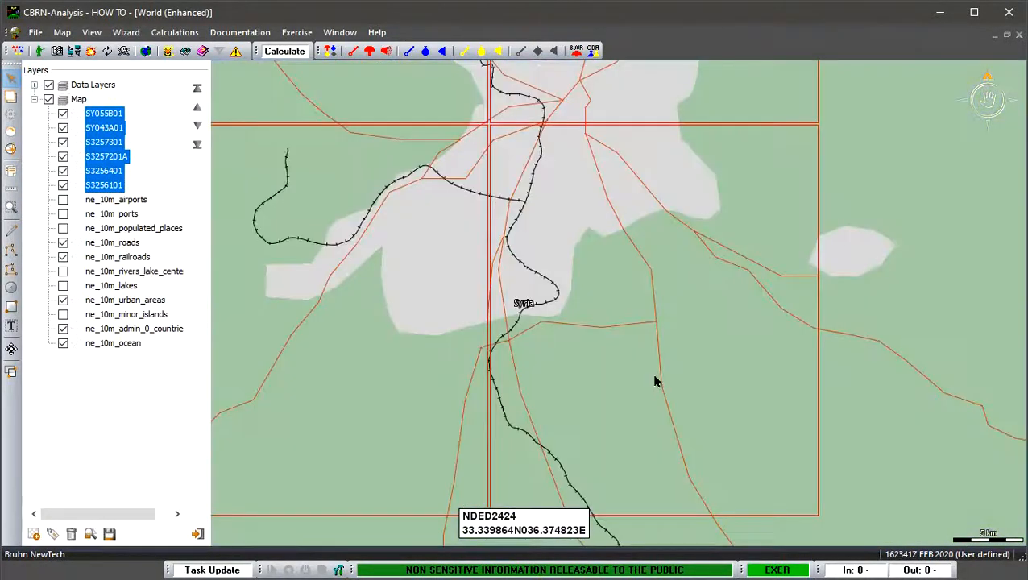
pyautogui.scroll(2, 653, 375)
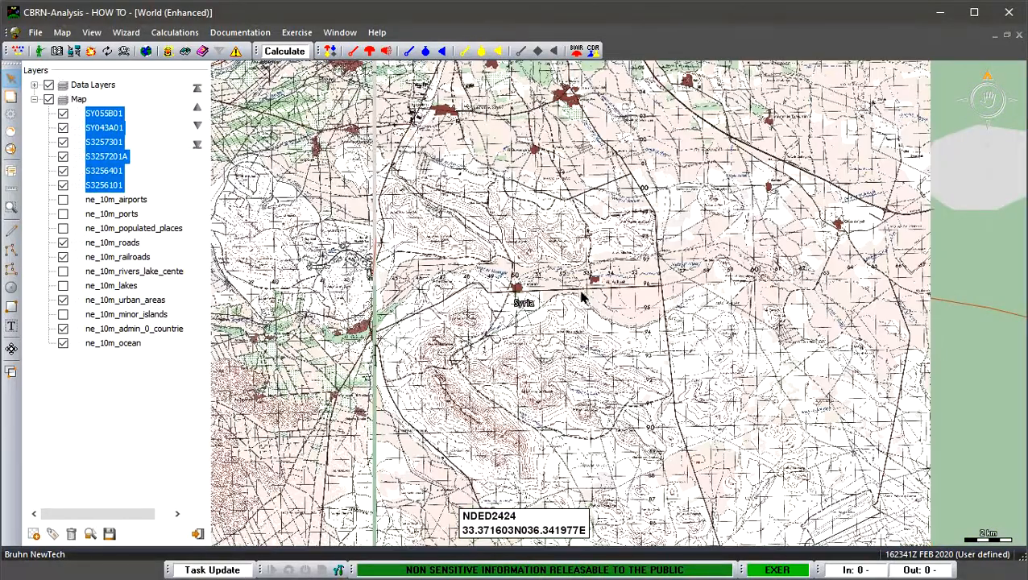
pyautogui.moveTo(423, 167); pyautogui.dragTo(687, 376)
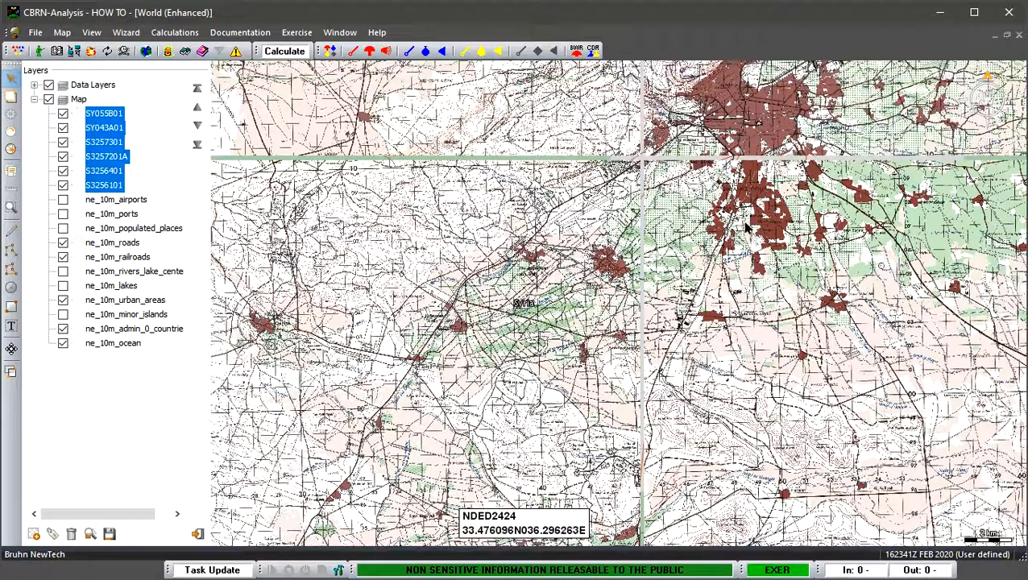
pyautogui.moveTo(747, 225); pyautogui.dragTo(683, 393)
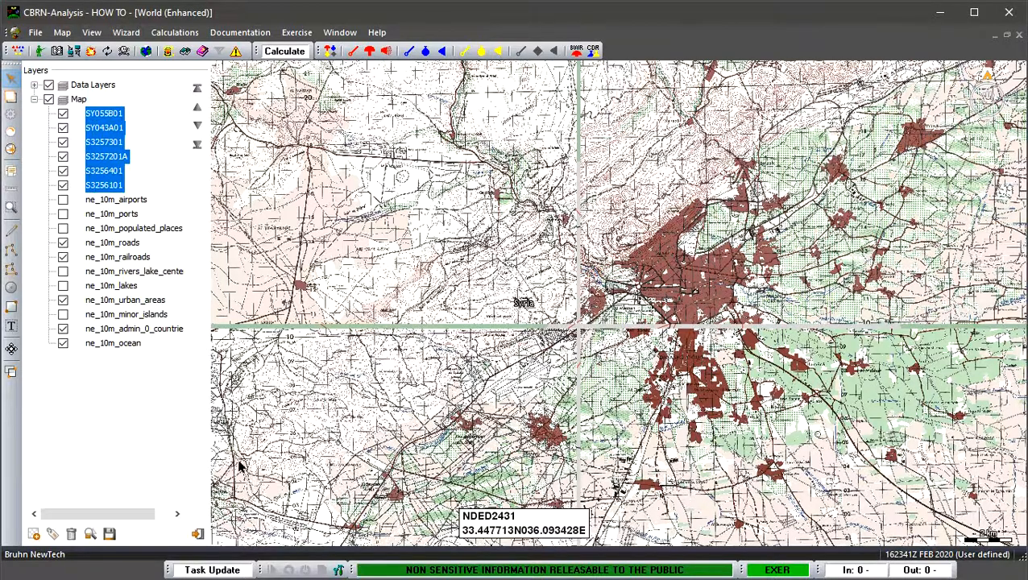
# - Save the current map workspace under the name Syria in the Map WorkSpaces folder and hide the layer list
pyautogui.click(110, 535)
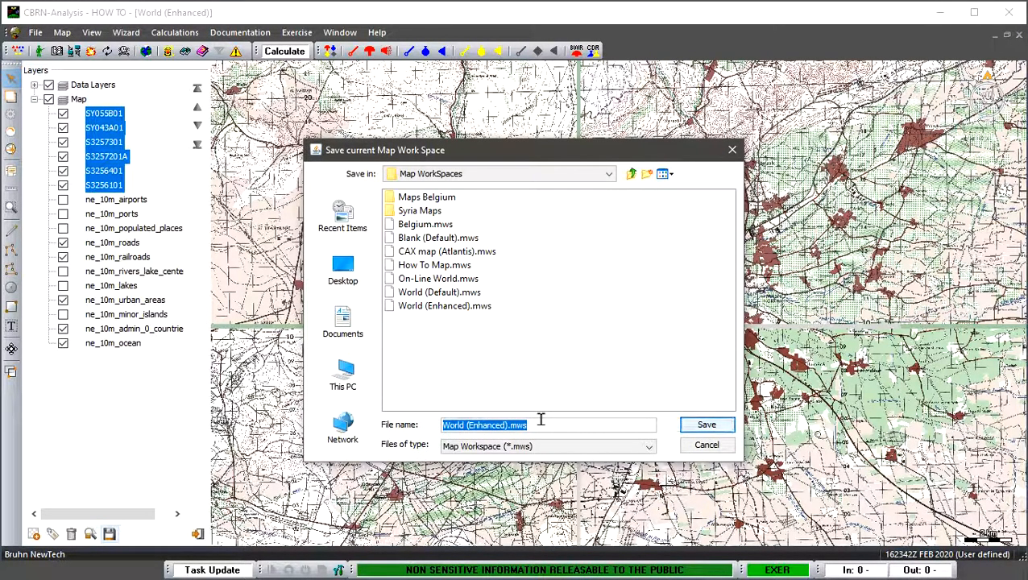
pyautogui.write('Syr')
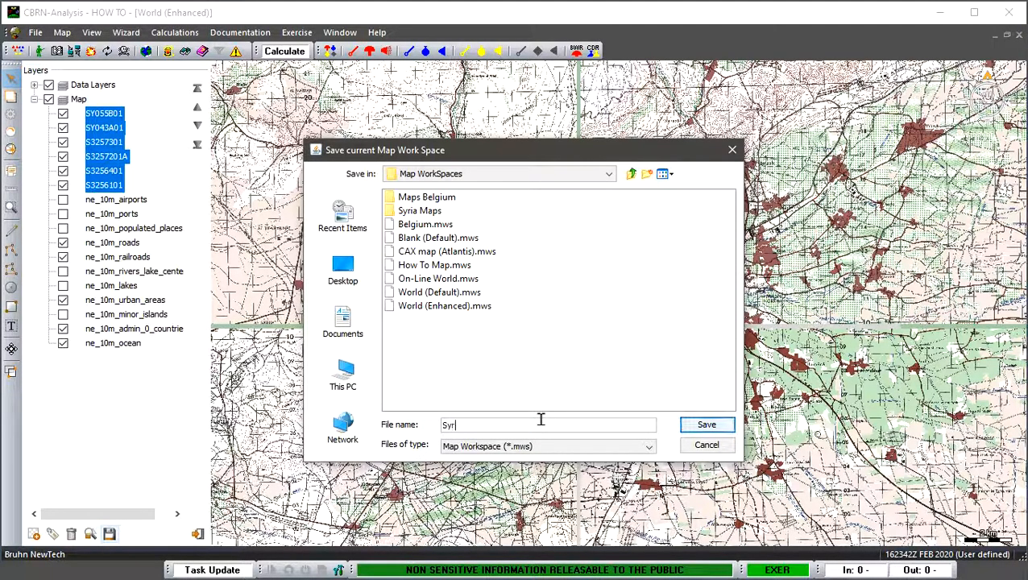
pyautogui.write('ia')
pyautogui.click(707, 427)
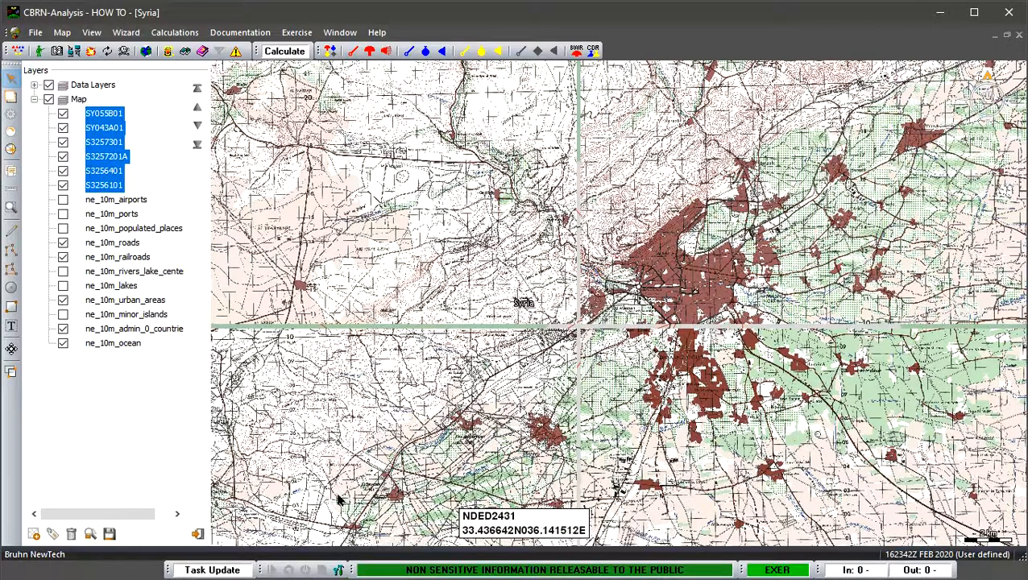
pyautogui.click(198, 534)
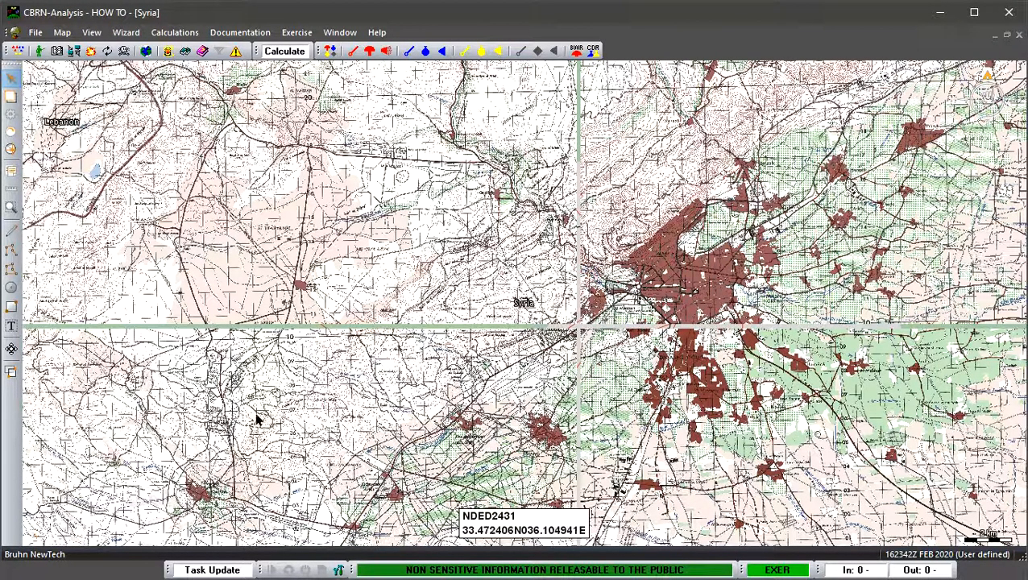
# - Review the workspaces available to open in the Map WorkSpaces folder, then leave without opening any
pyautogui.click(62, 33)
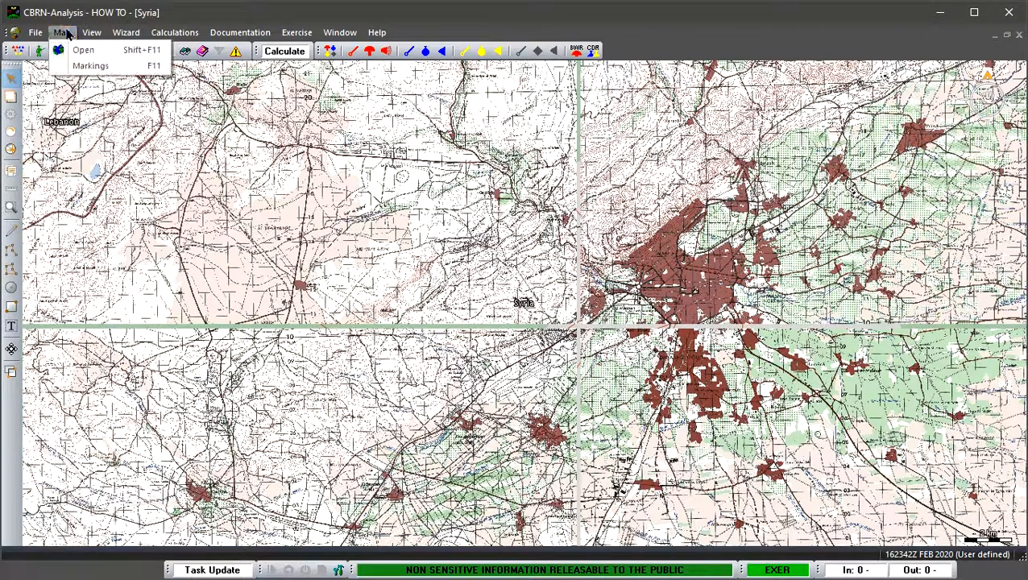
pyautogui.click(71, 51)
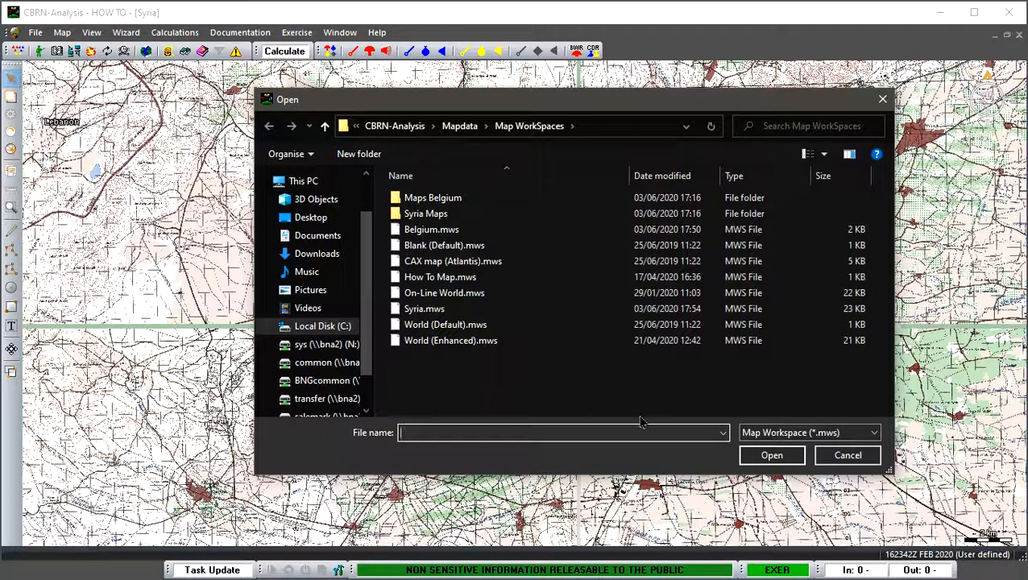
pyautogui.click(847, 456)
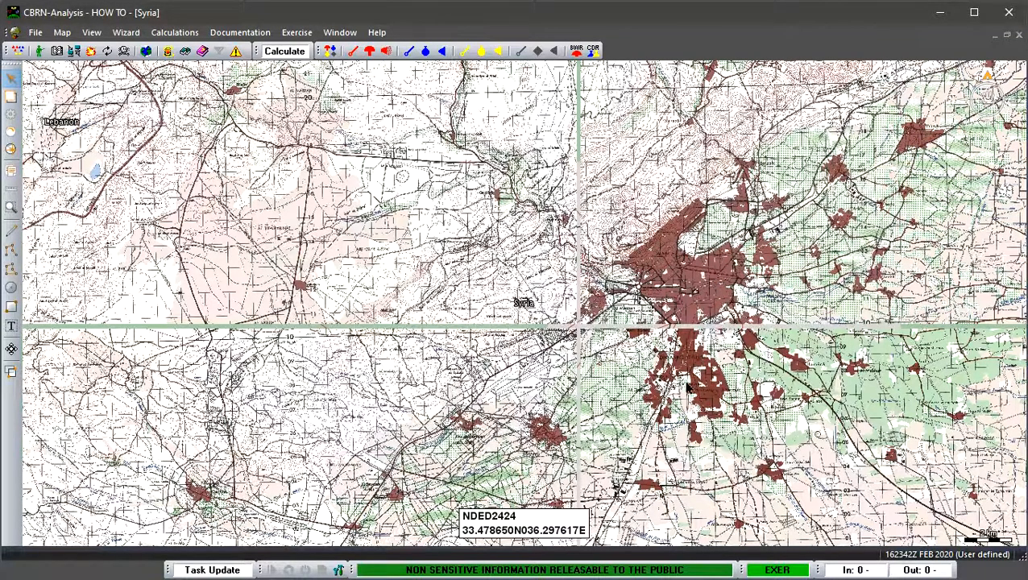